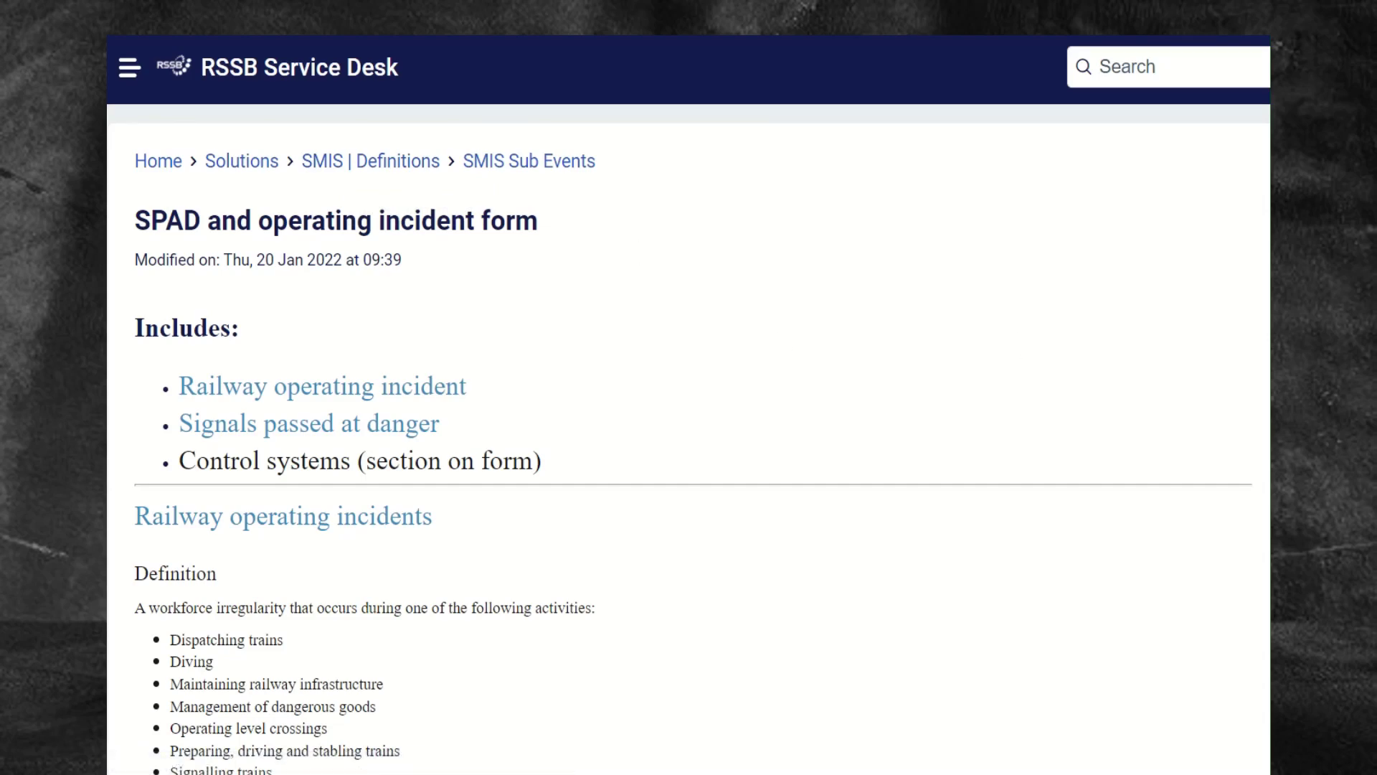
Step: Scroll the article down to the Signals Passed at Danger section and its RIDDOR Dangerous Occurrence 74 scope
scroll(689, 402, down, 20)
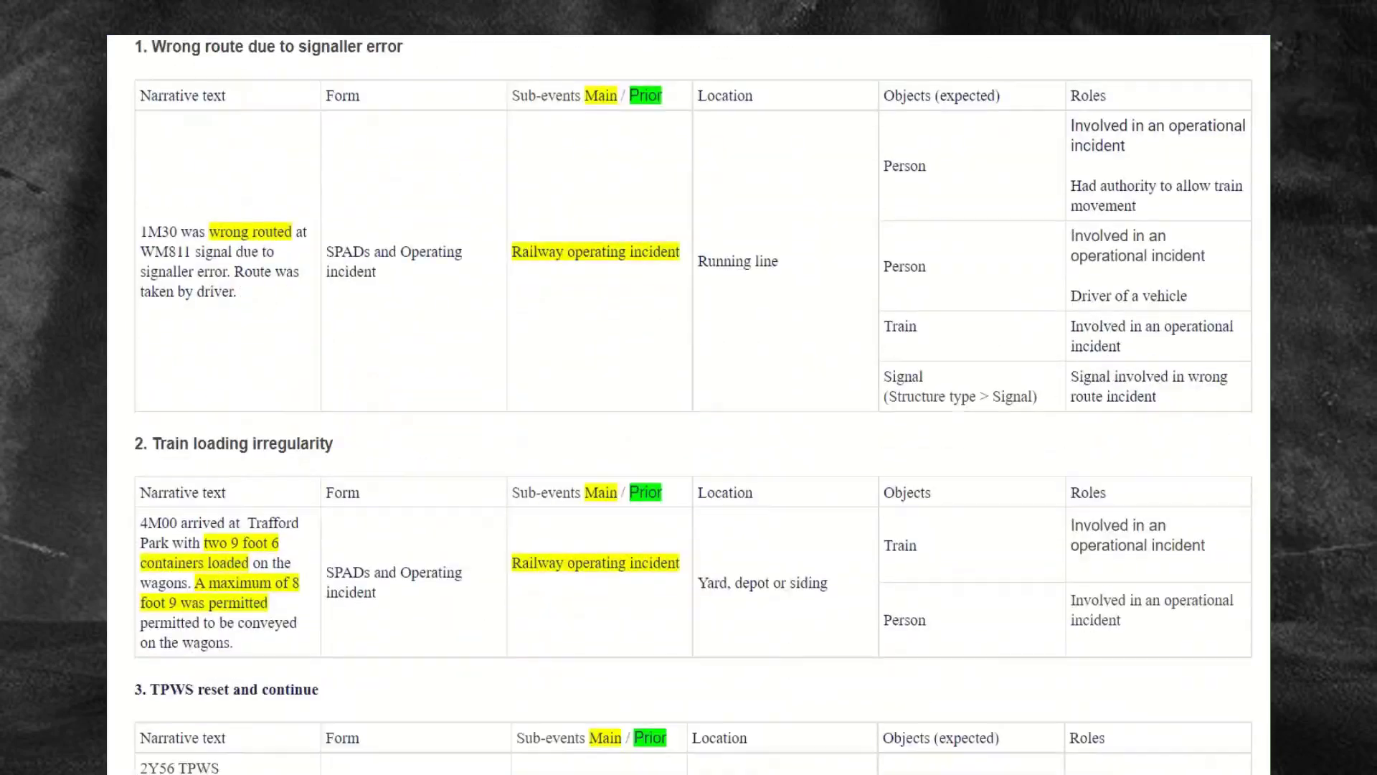
scroll(688, 401, down, 20)
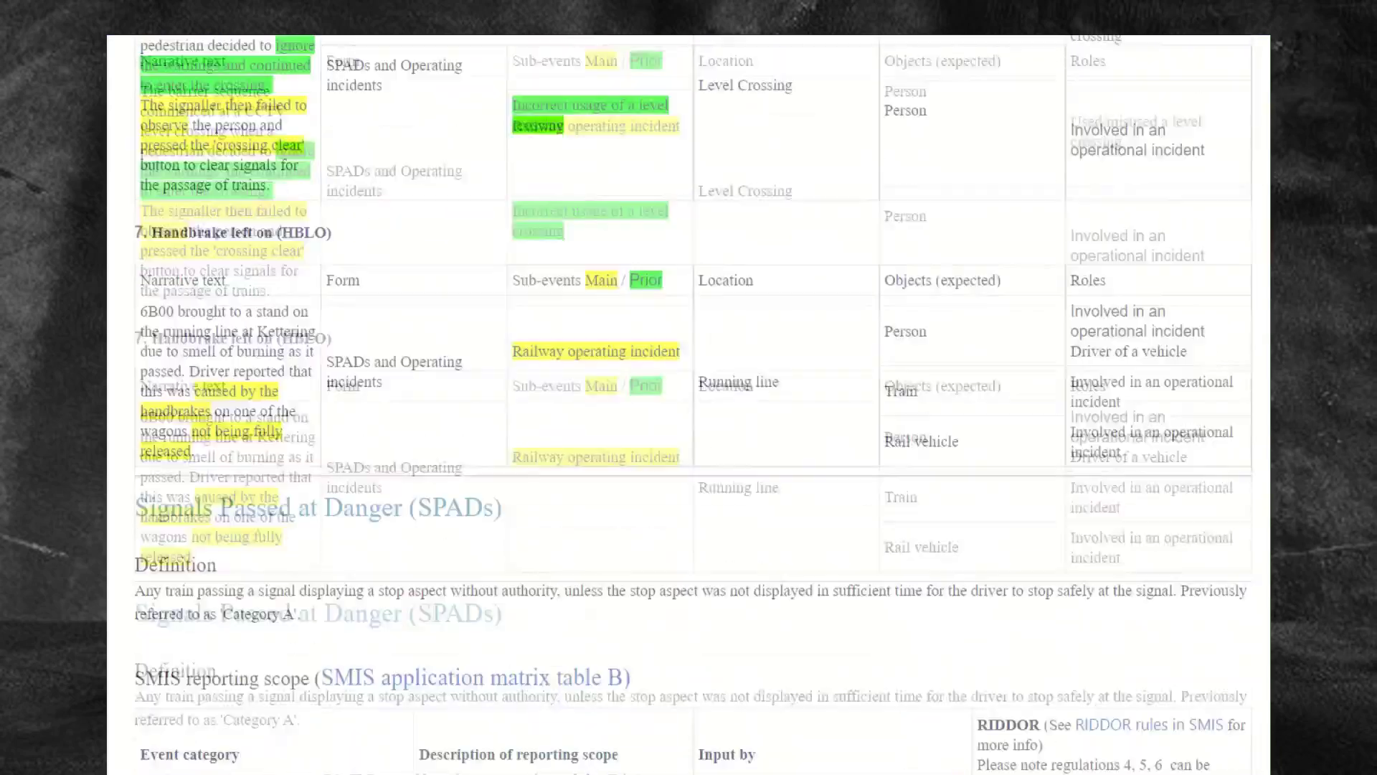
scroll(688, 401, down, 5)
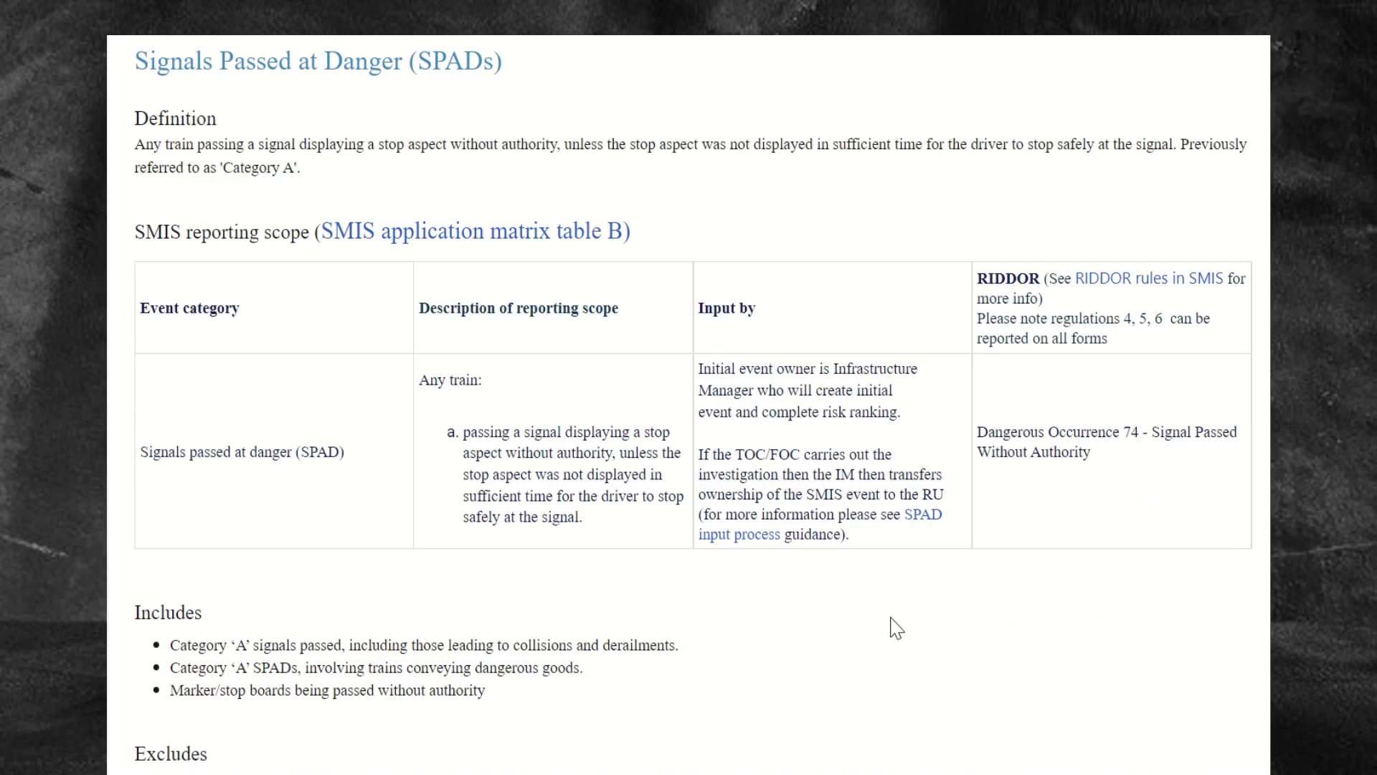
Step: Scroll through the SPAD Includes, Excludes, Notes and Event scenarios tables
scroll(893, 628, down, 5)
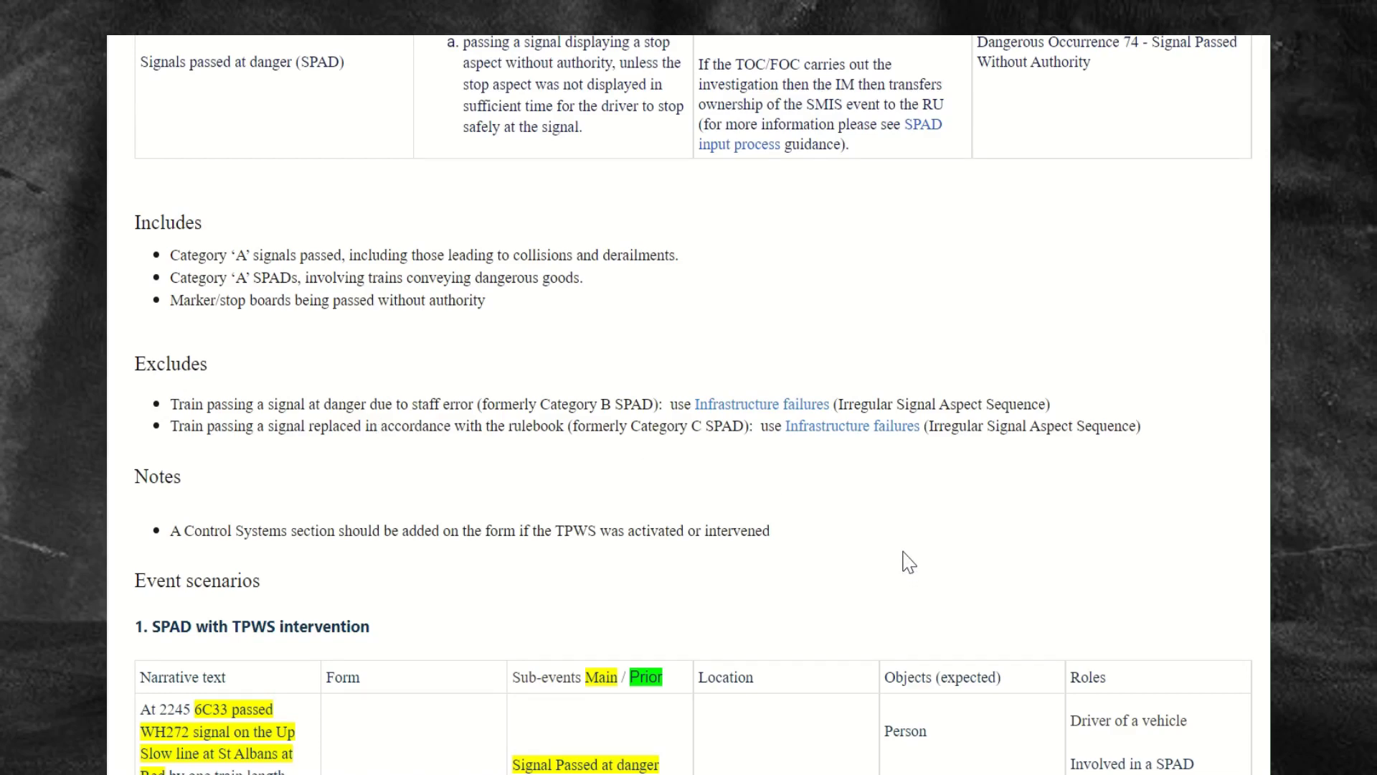
scroll(908, 561, down, 5)
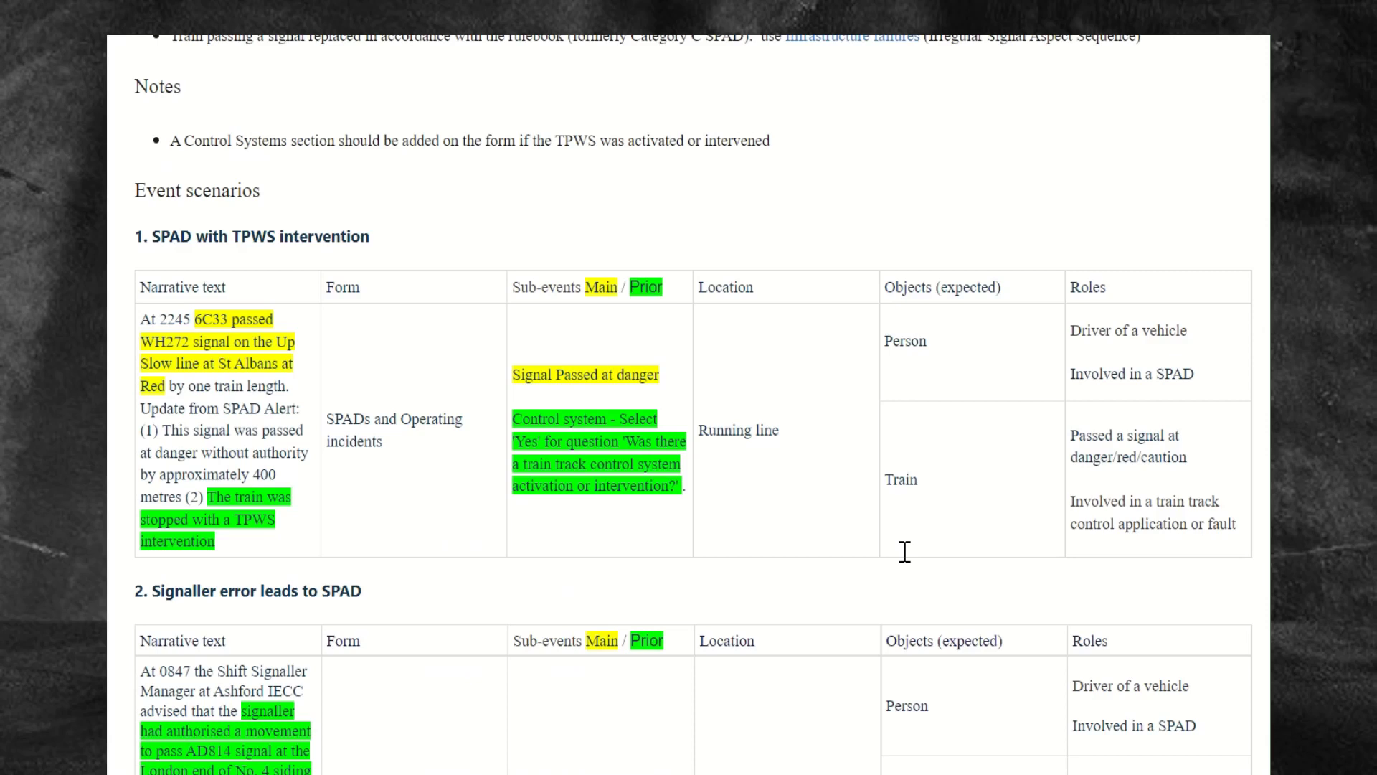
scroll(904, 551, down, 5)
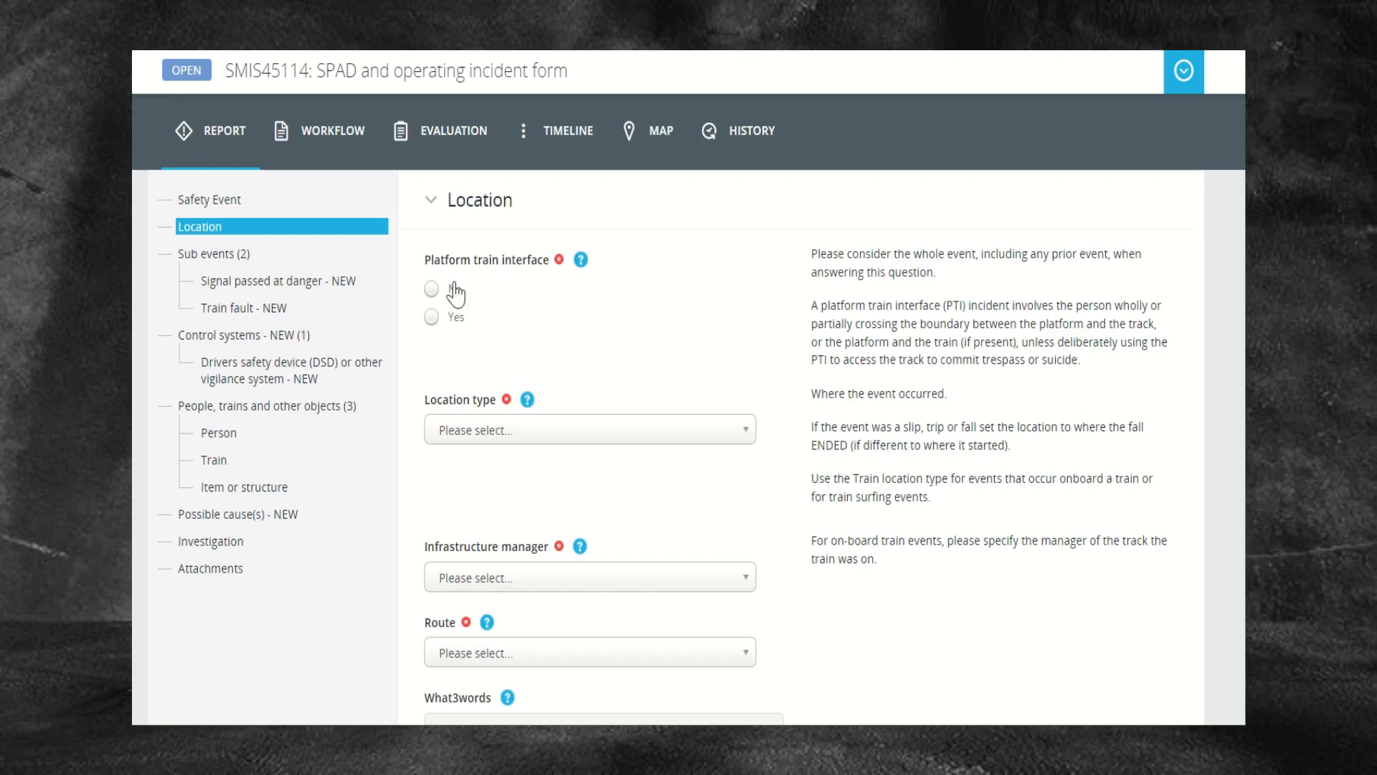
Step: Answer No to Platform train interface in the Location section
click(431, 288)
Step: Set Location type to Running line, given at a single location by railway asset
click(737, 436)
scroll(783, 563, down, 5)
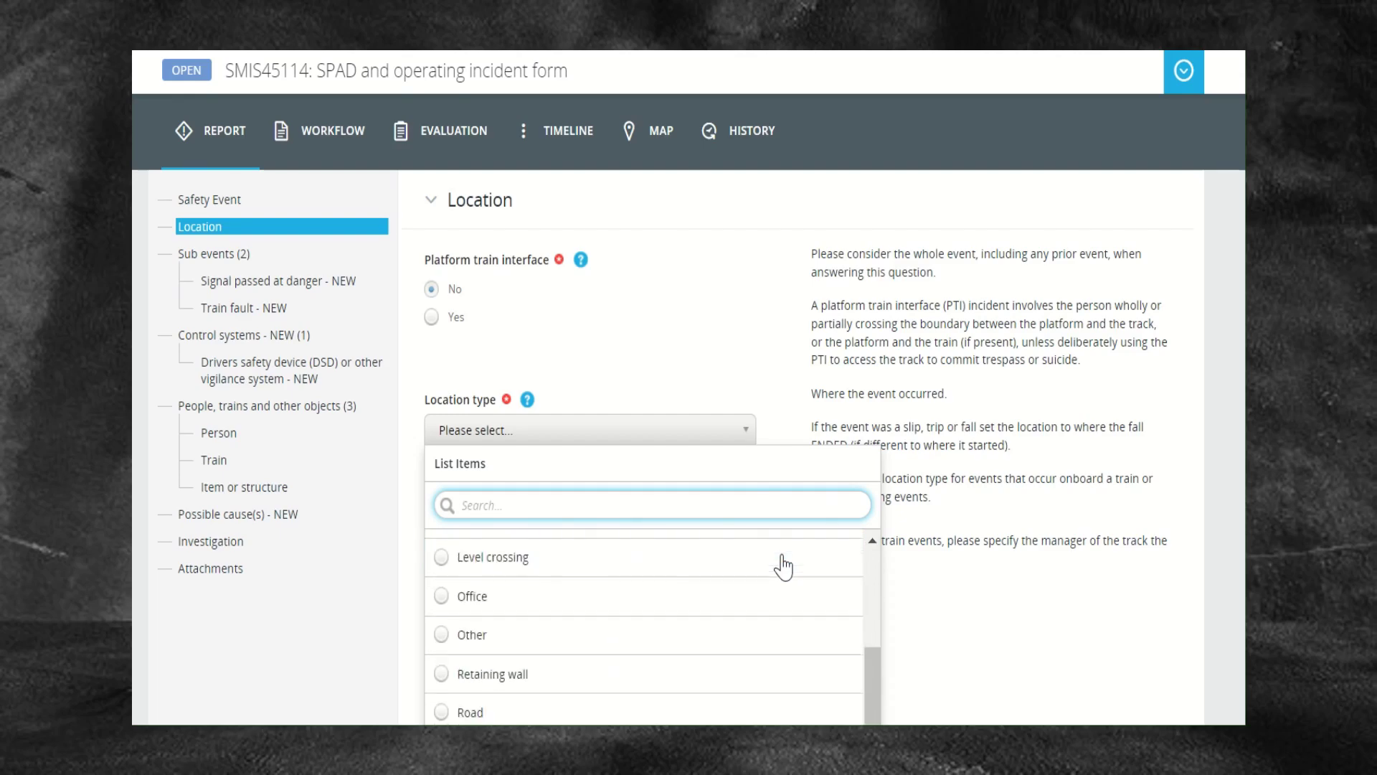
click(441, 620)
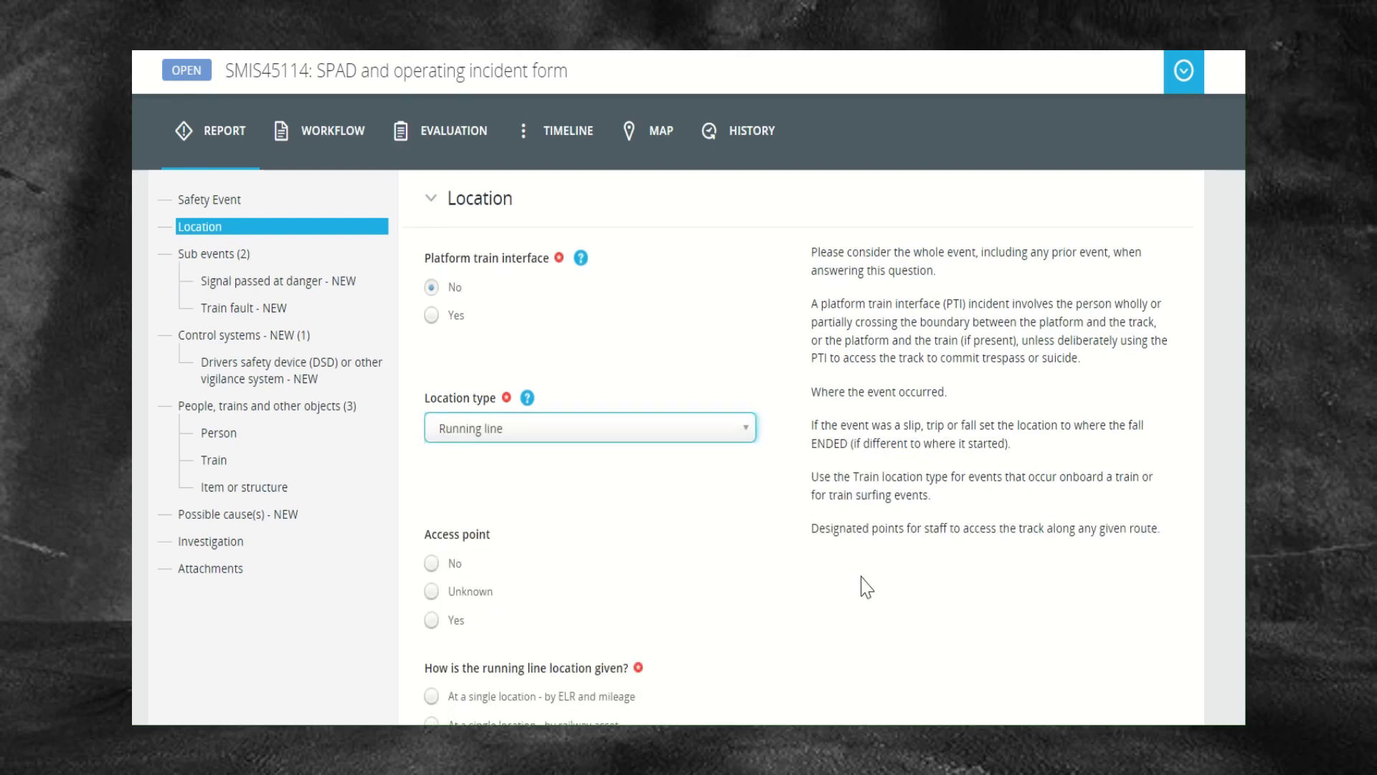
scroll(863, 583, down, 3)
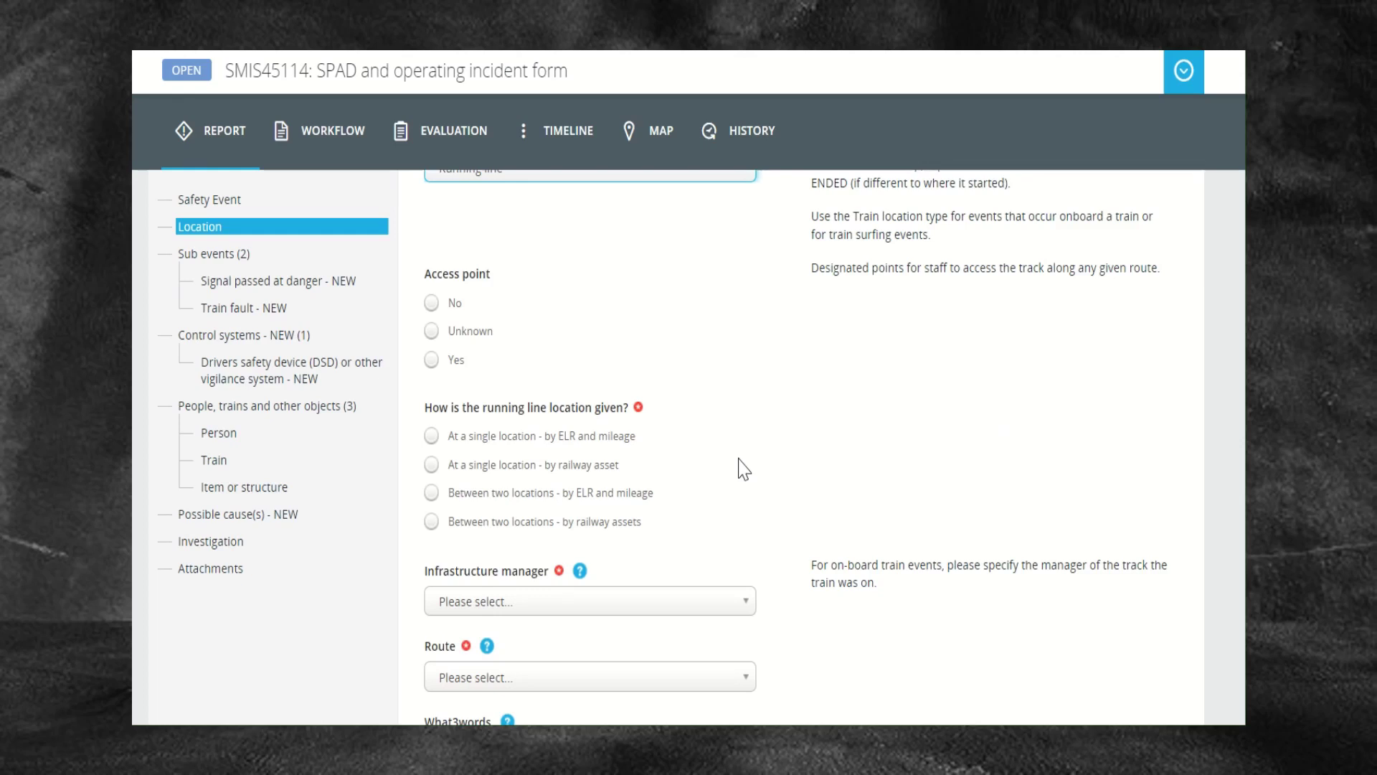
click(432, 464)
scroll(863, 461, down, 2)
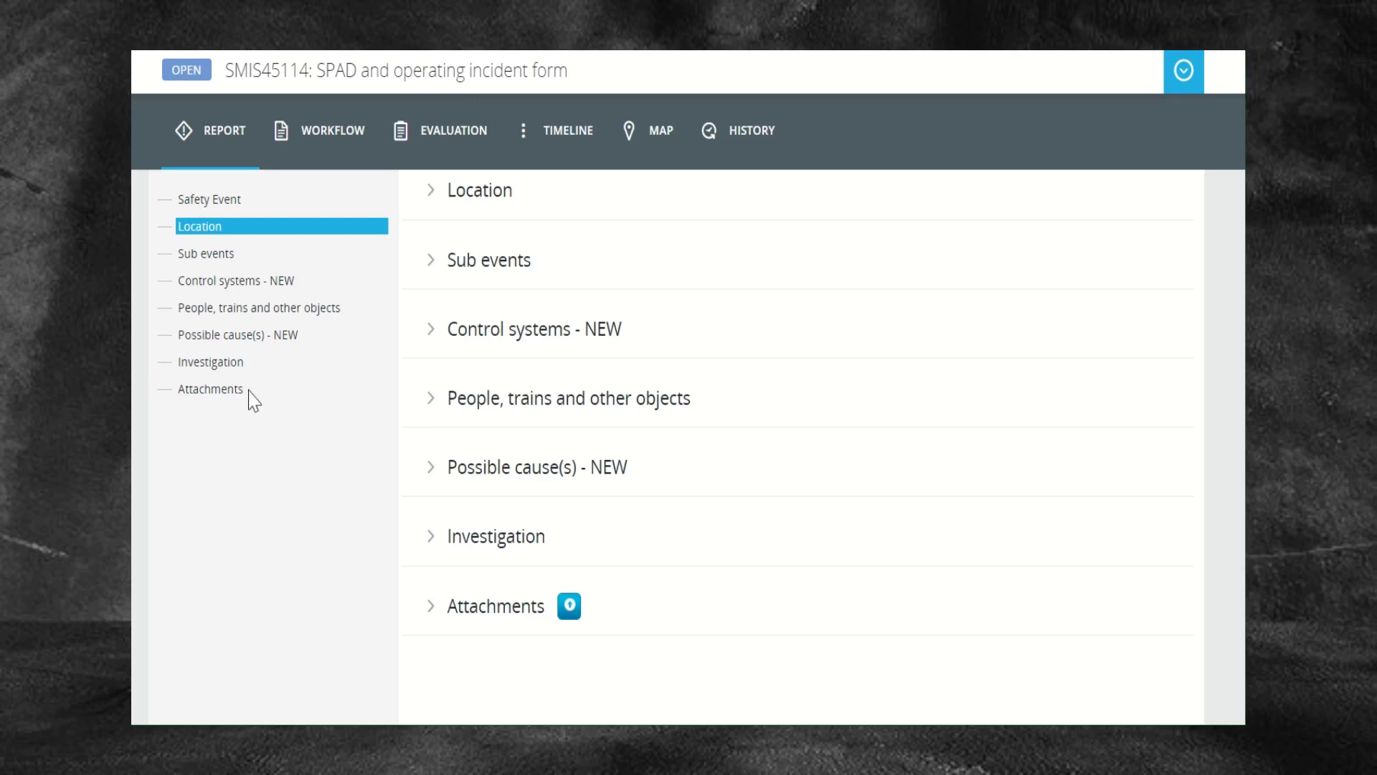
Step: Add a new Signal passed at danger sub event and answer Yes to protecting a running line
click(184, 256)
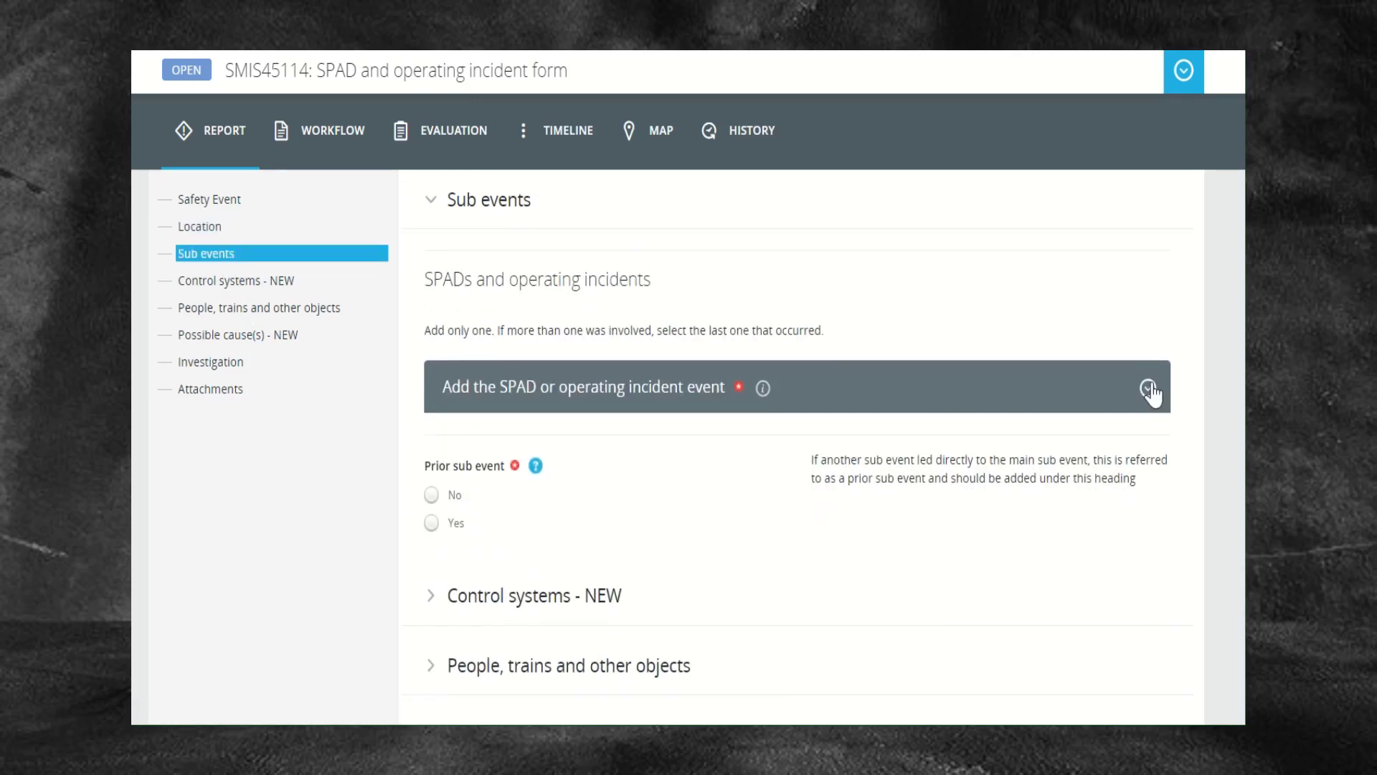
click(1148, 388)
click(1059, 444)
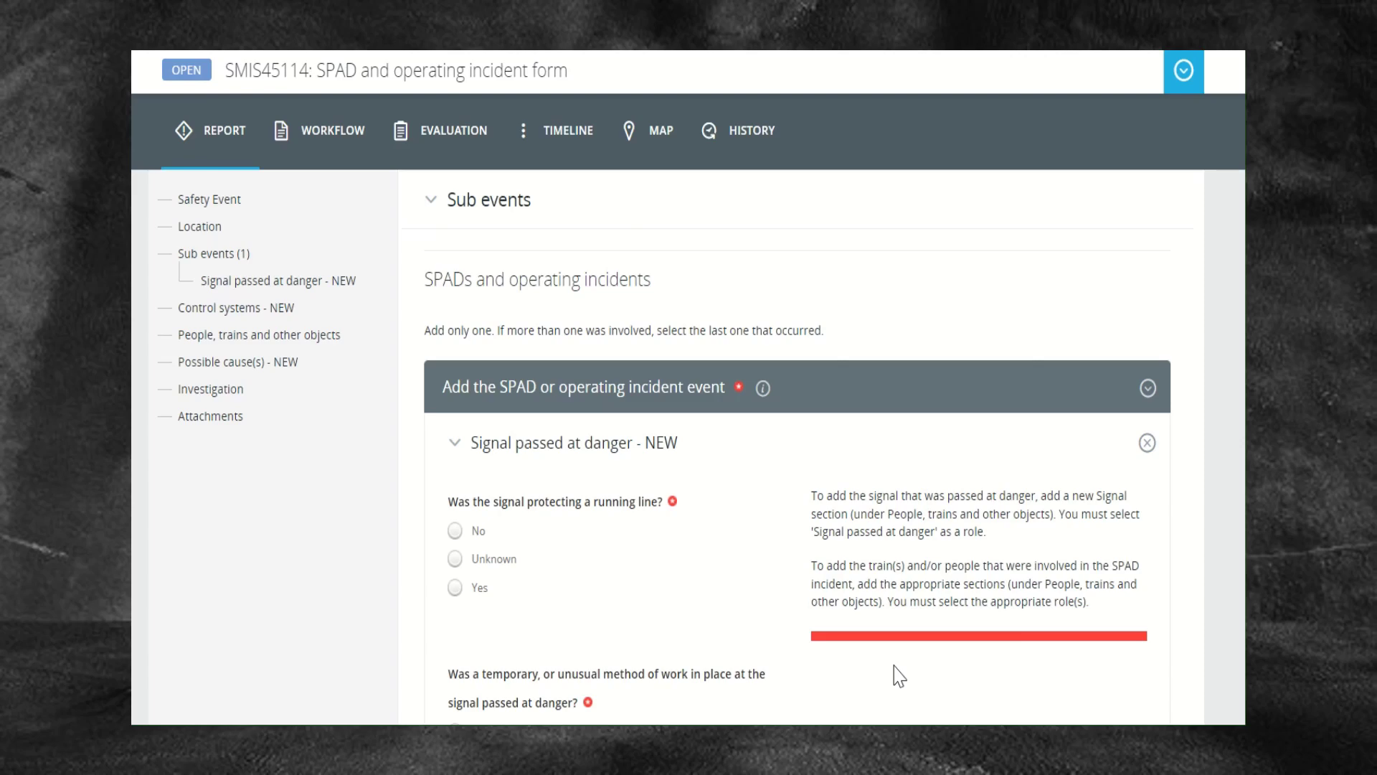
scroll(769, 563, down, 4)
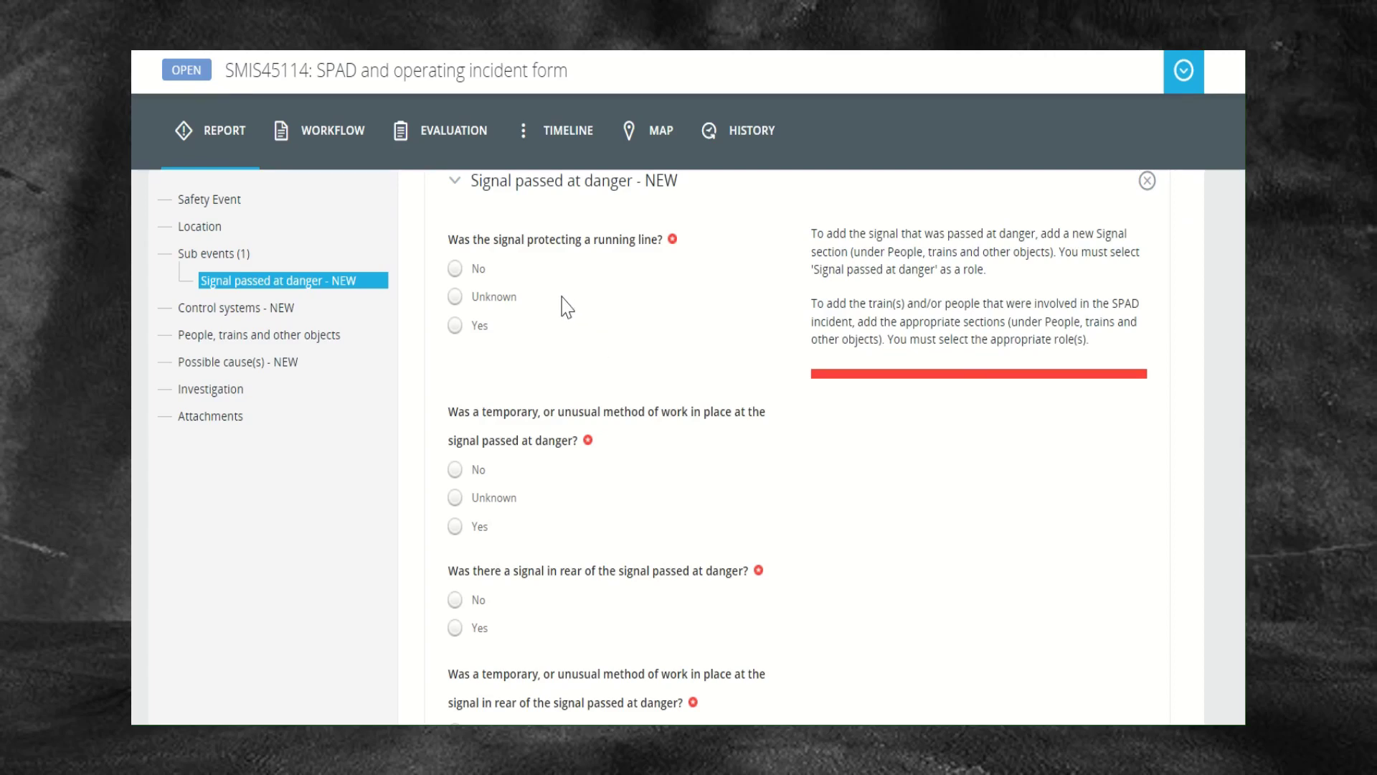
click(457, 326)
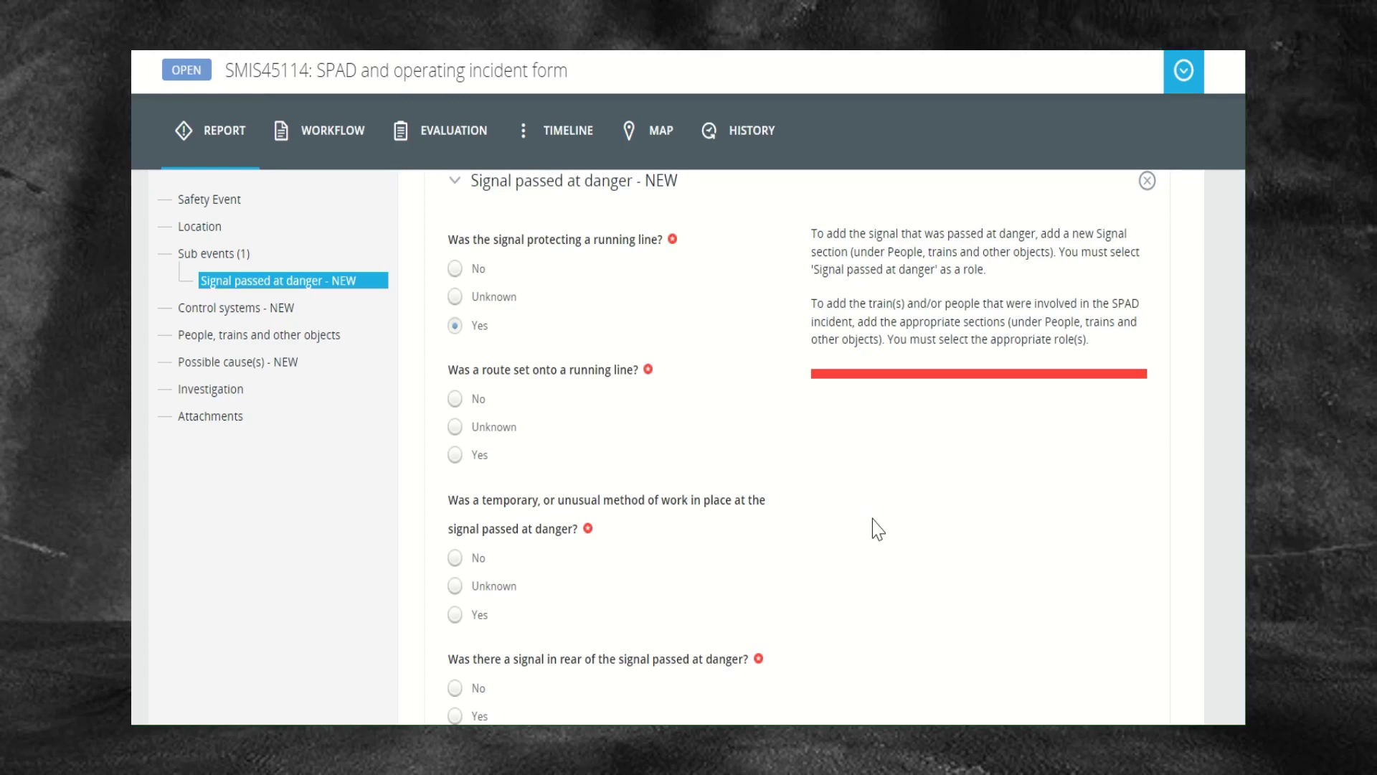
Step: Record that there was a signal in rear and an overrun distance of 6 feet
scroll(877, 528, down, 5)
scroll(878, 528, down, 1)
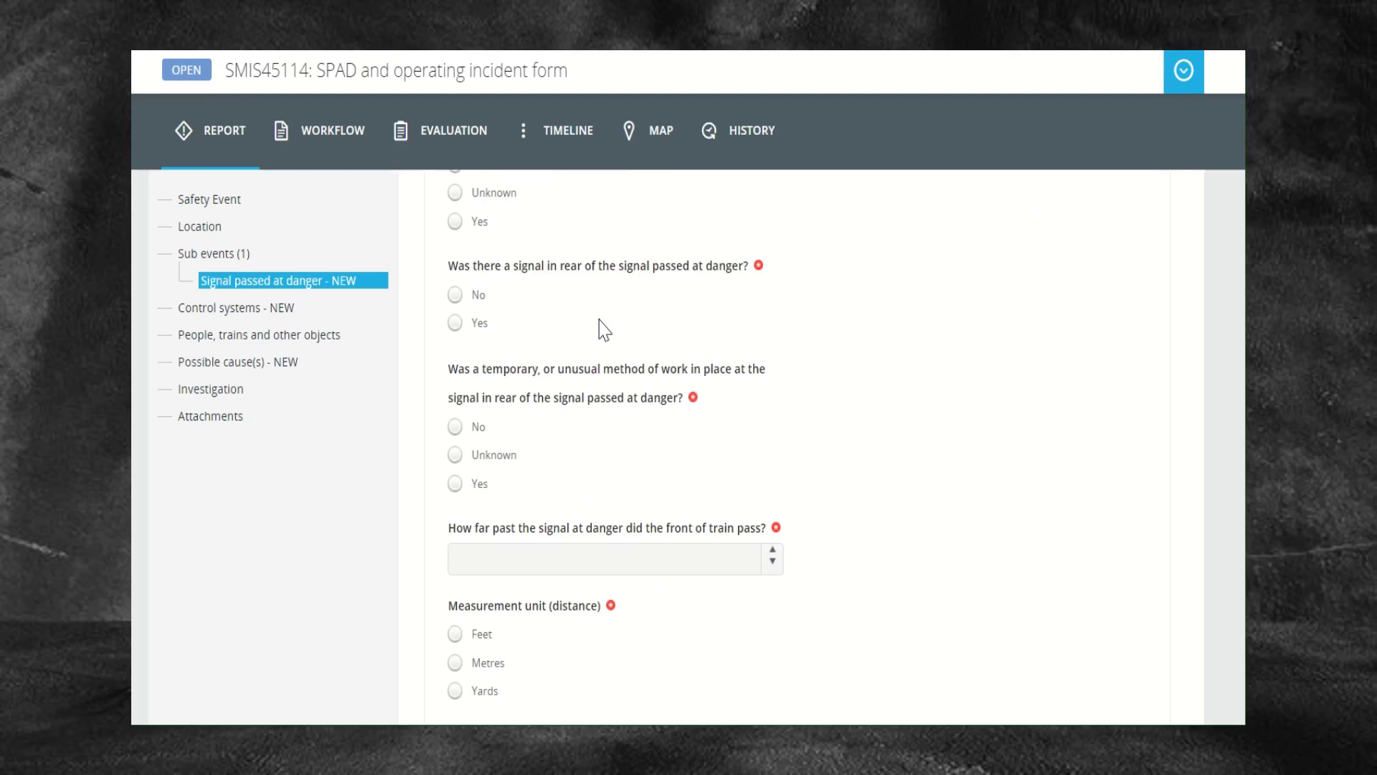
click(455, 323)
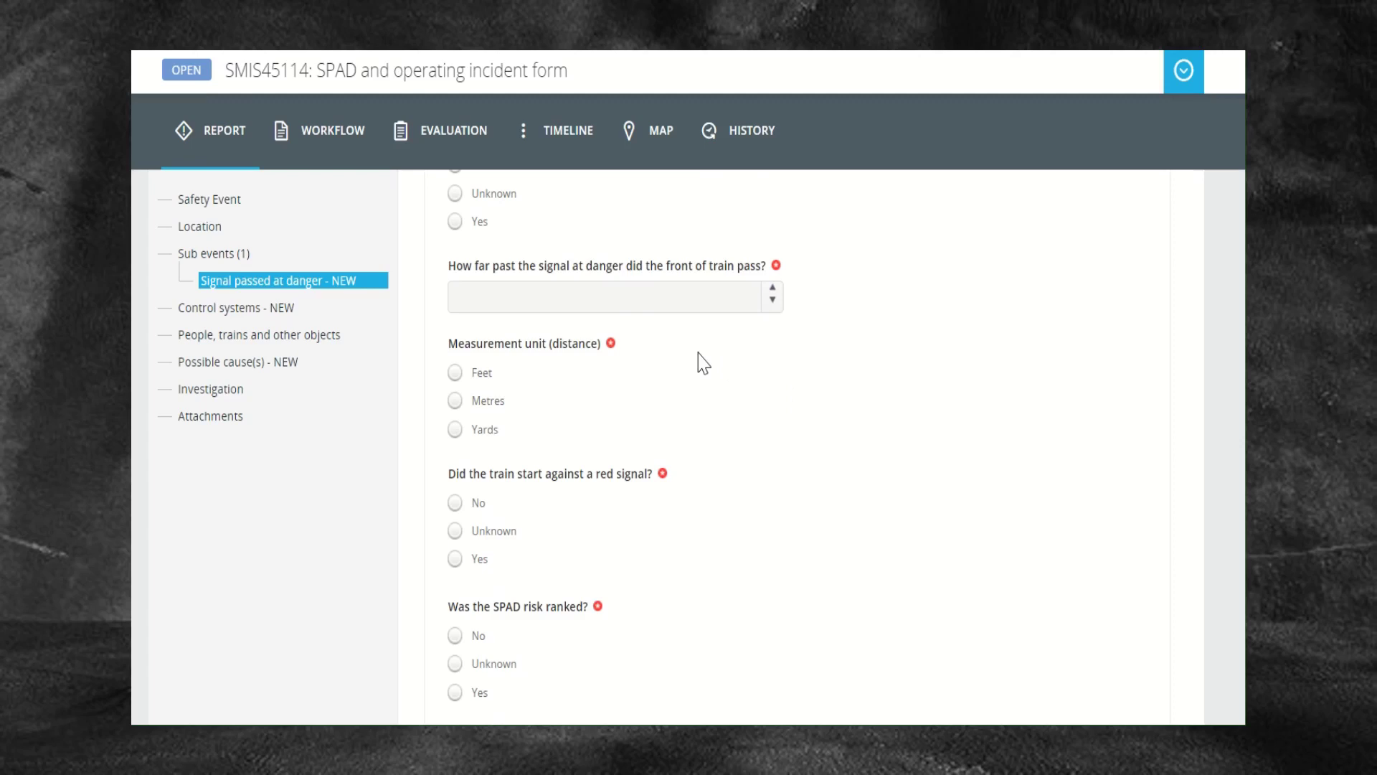
click(772, 289)
click(772, 290)
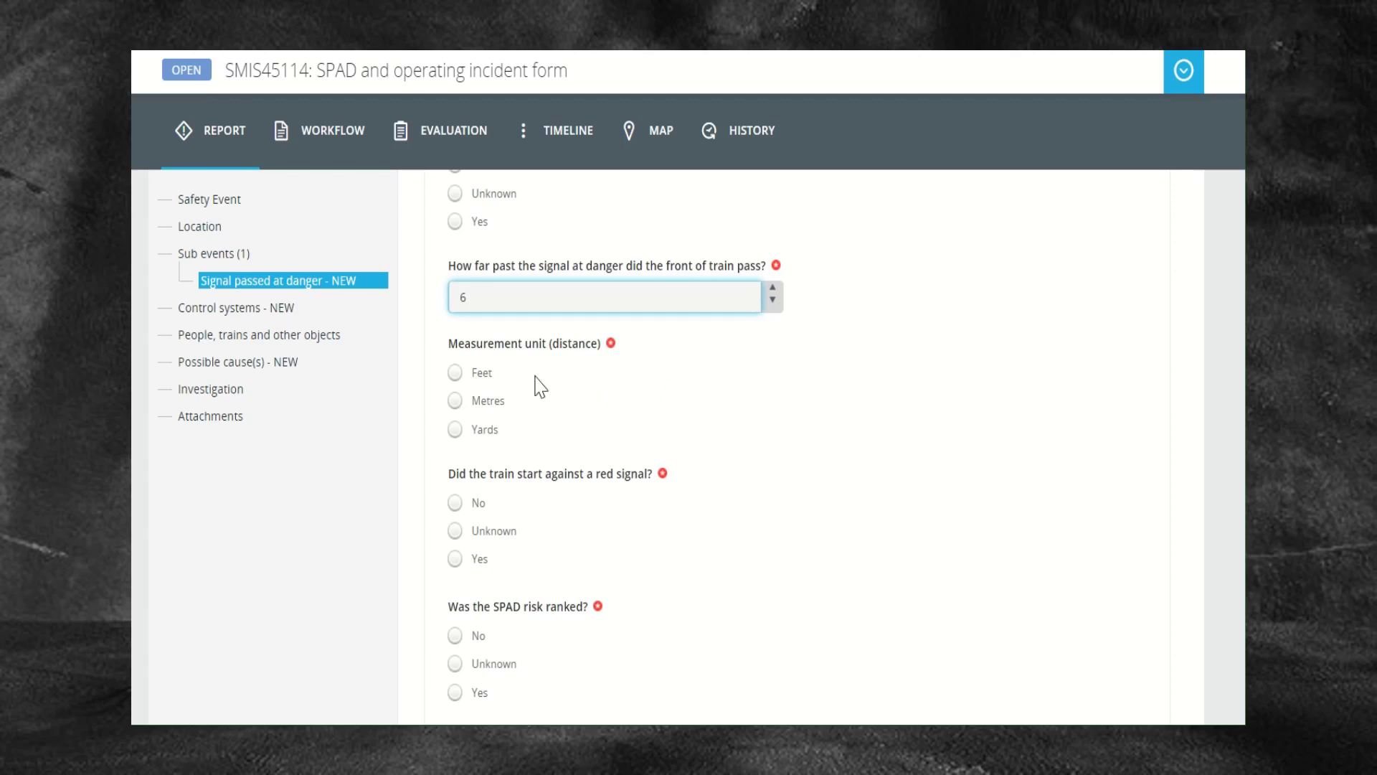
click(486, 383)
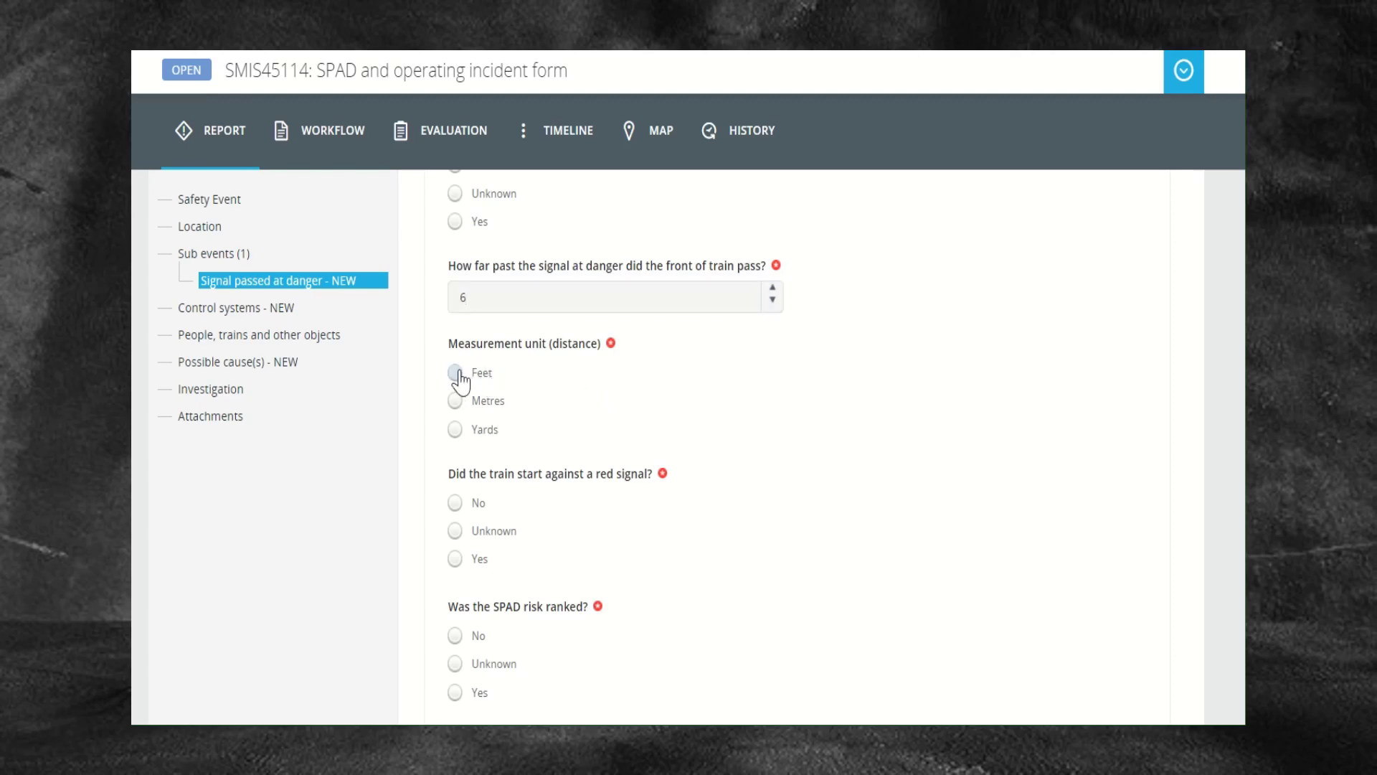
click(458, 374)
Step: Record that the driver anticipated the signal clearing
scroll(862, 455, down, 5)
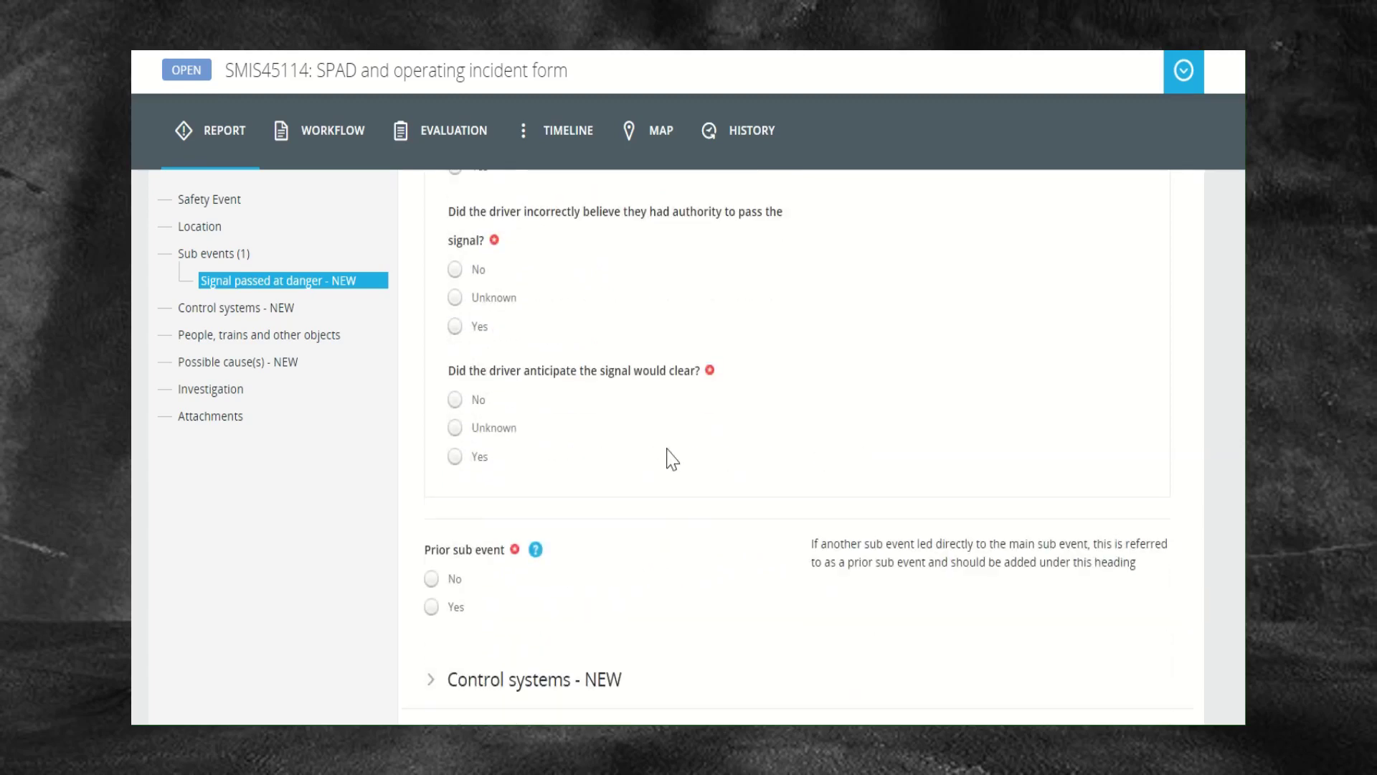
click(457, 457)
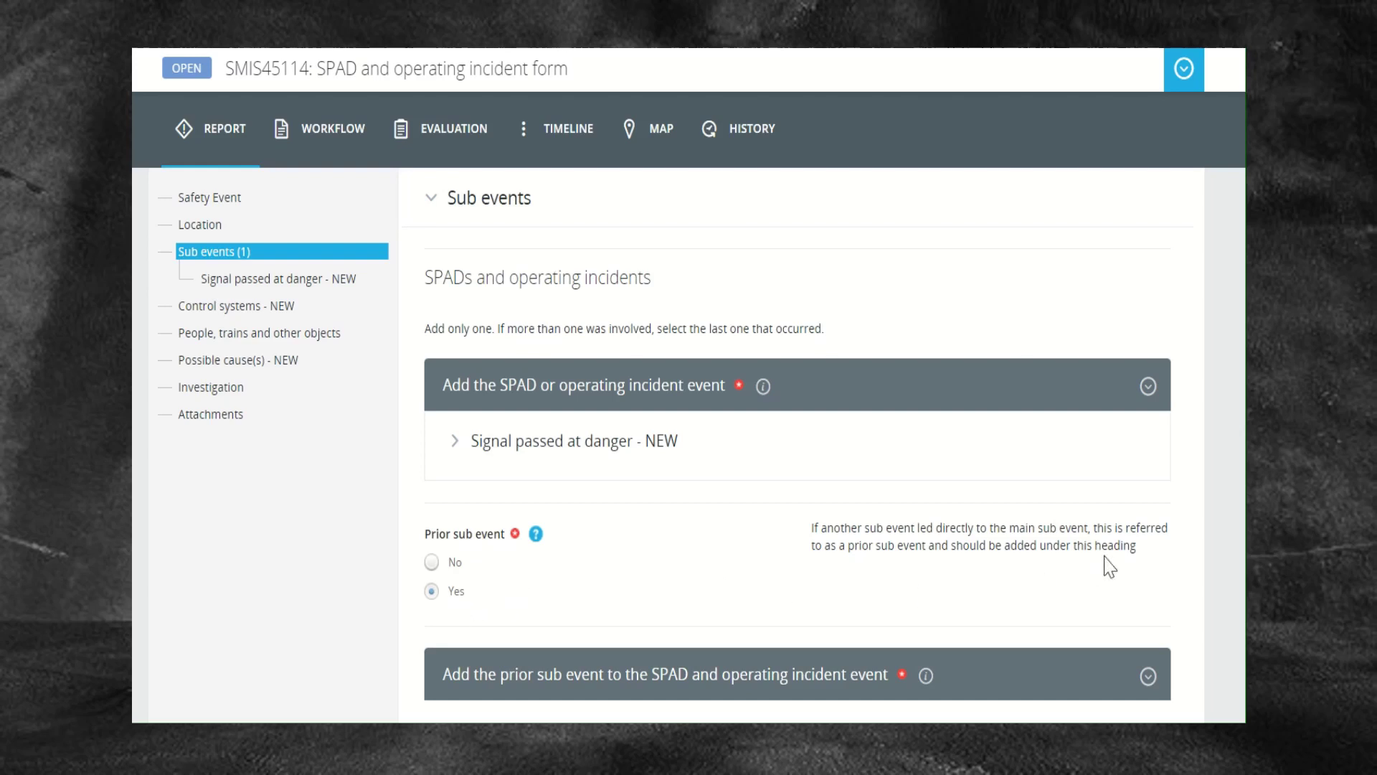
scroll(1116, 554, down, 5)
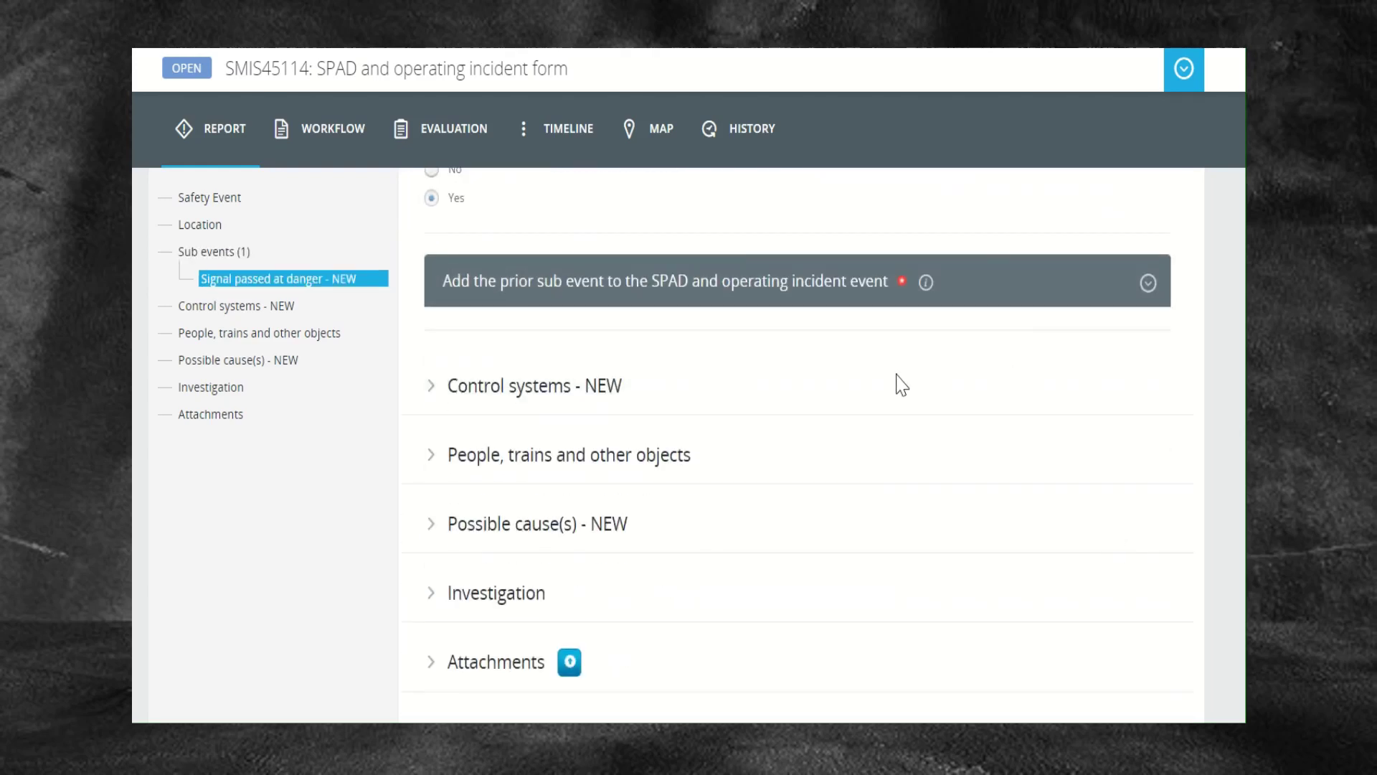
Step: Add 'Train fault - NEW' as the prior sub event
click(1147, 285)
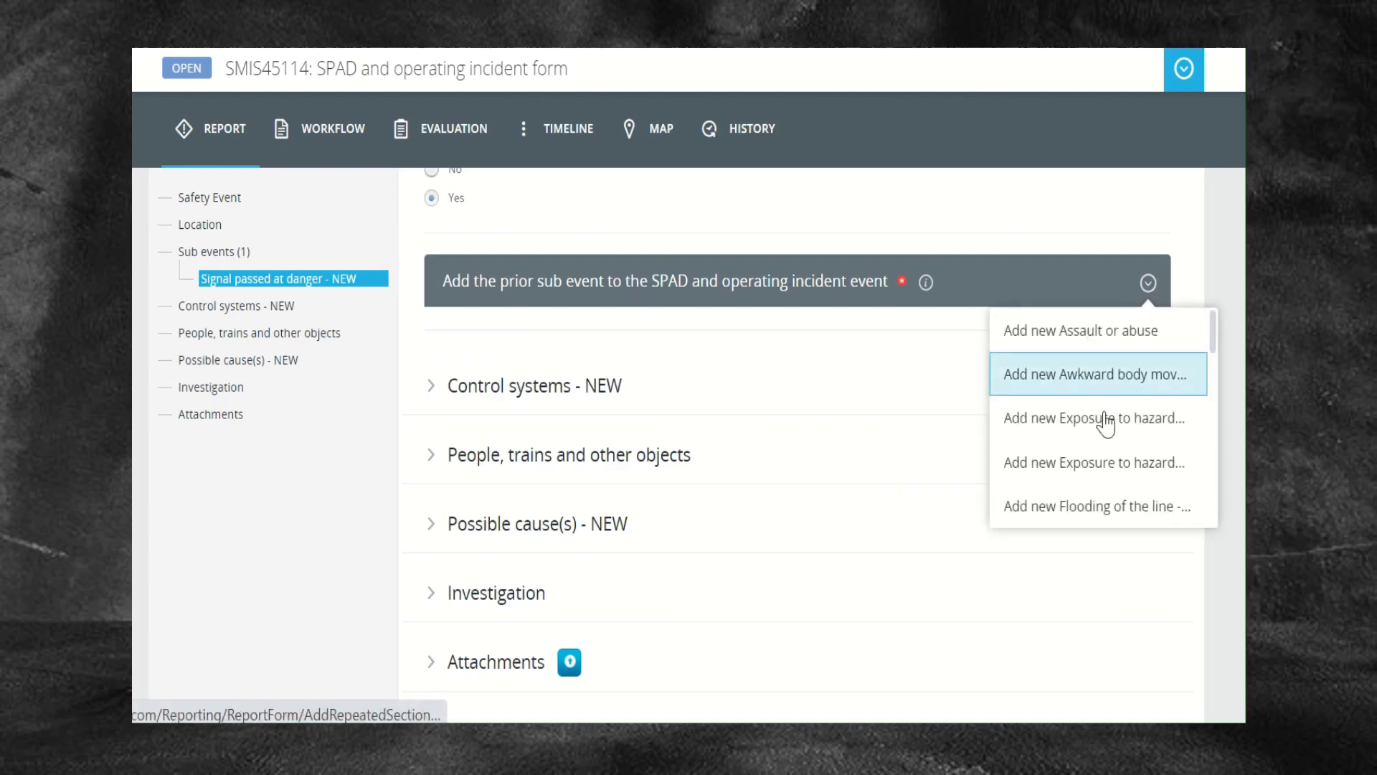
scroll(1108, 423, down, 10)
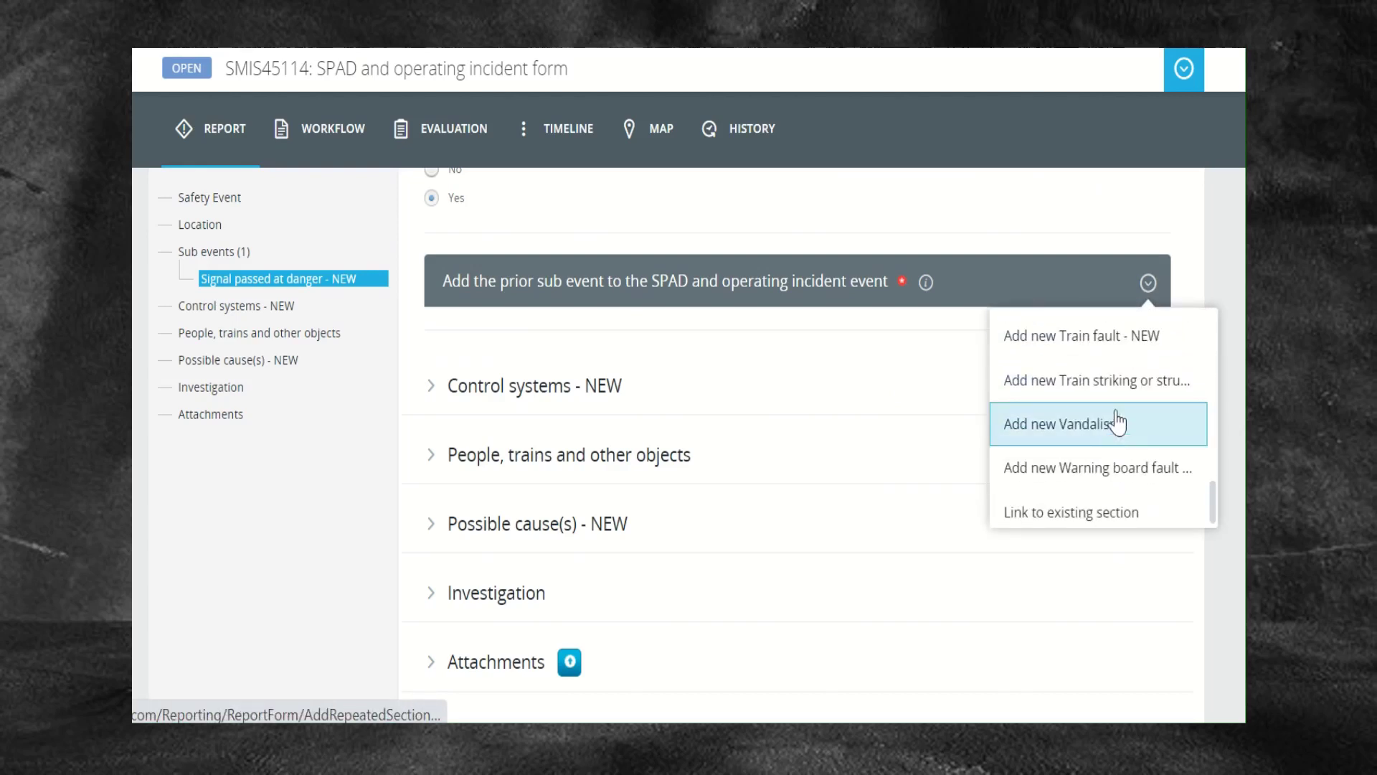
click(1100, 343)
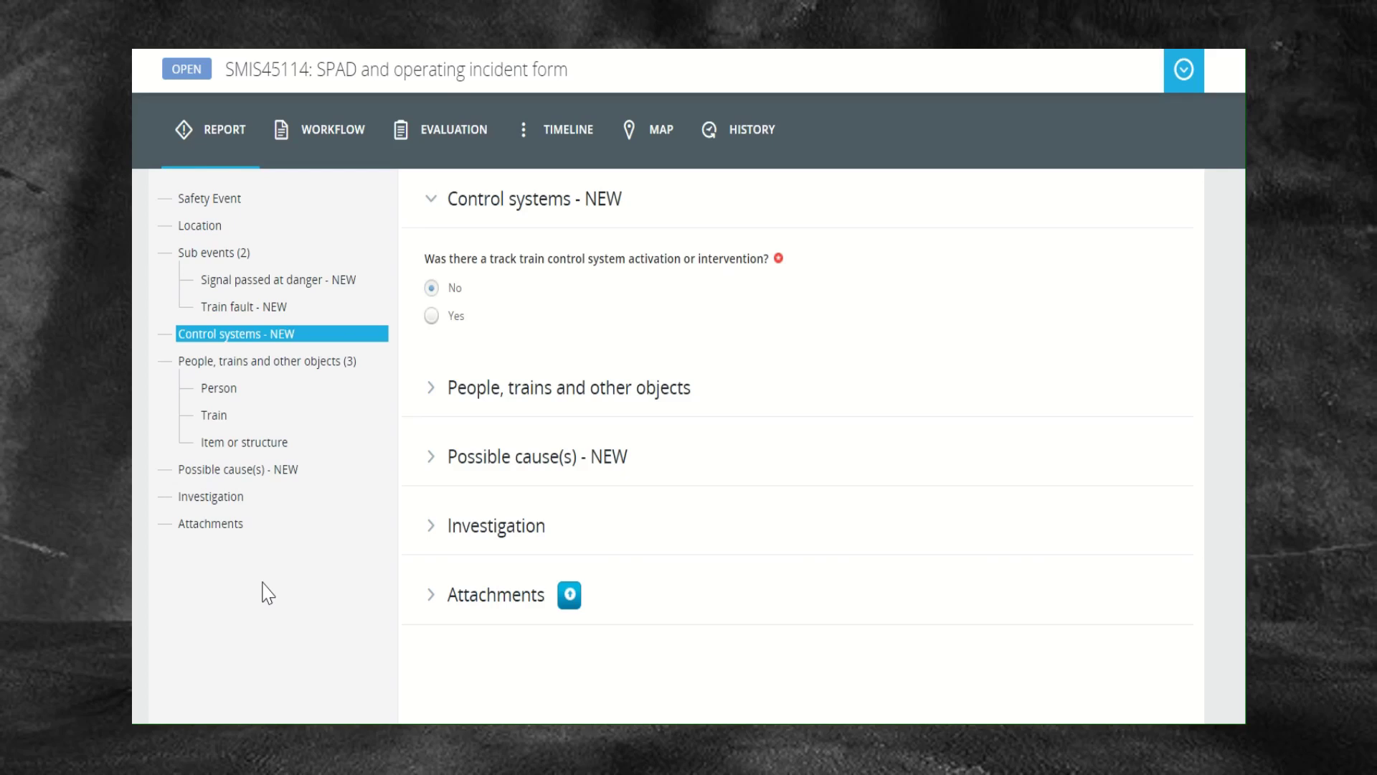
Step: Answer Yes to control system intervention and add a Drivers safety device (DSD) or other vigilance system
click(433, 316)
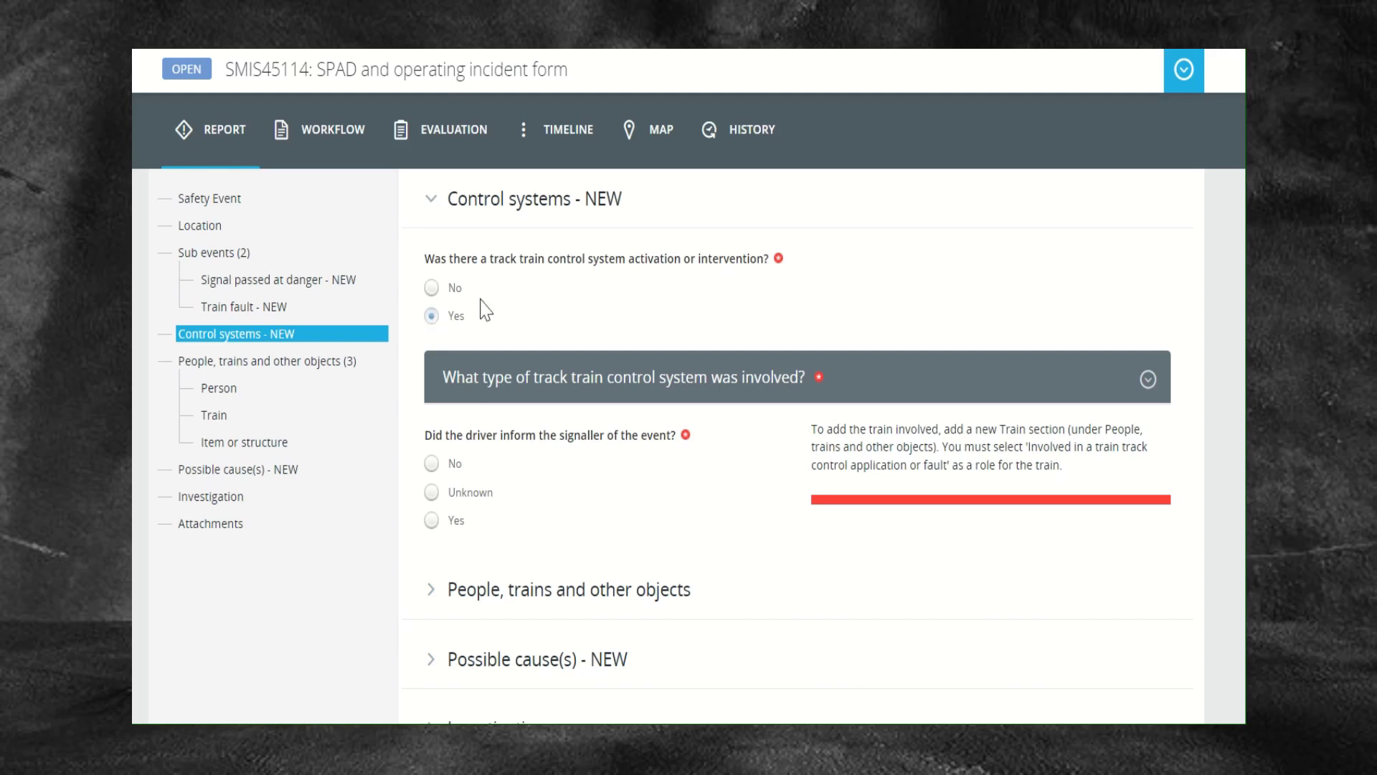
click(1146, 381)
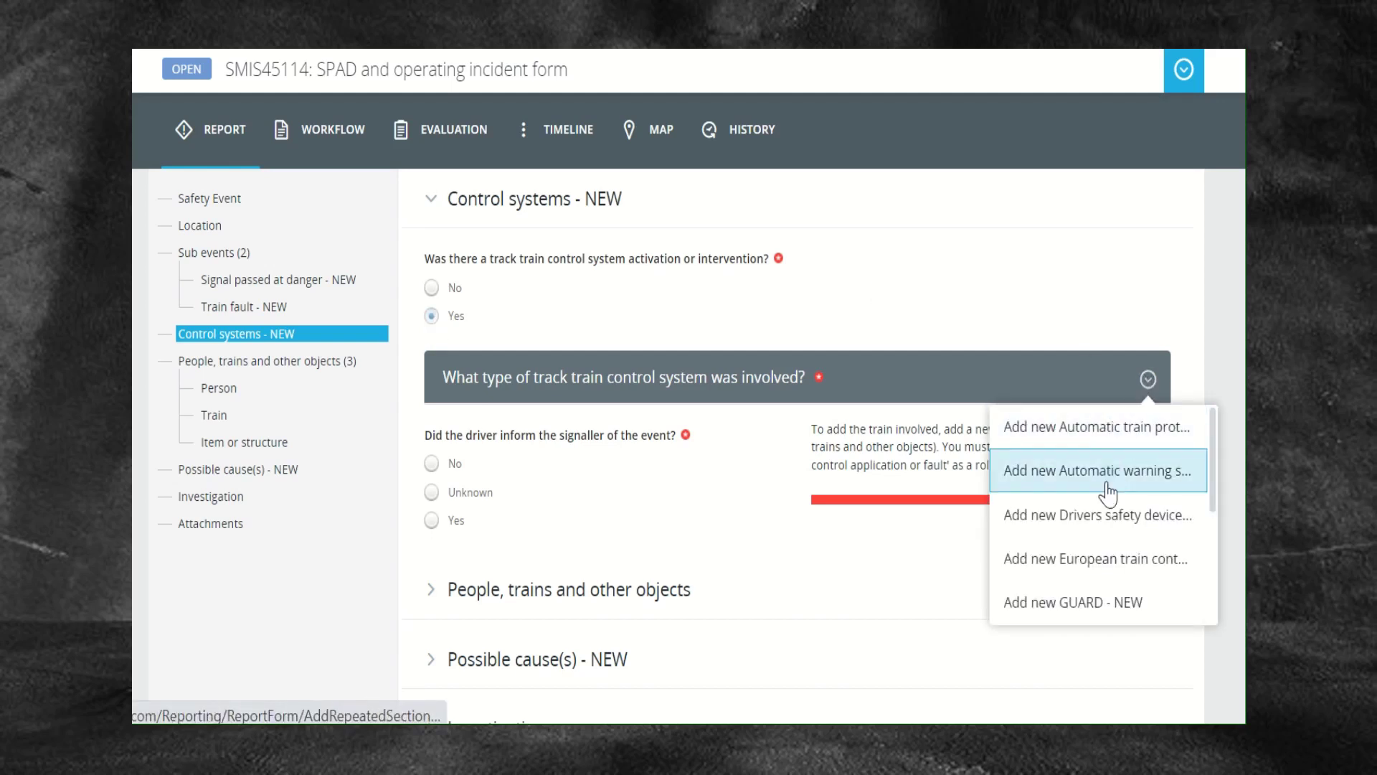
click(1133, 471)
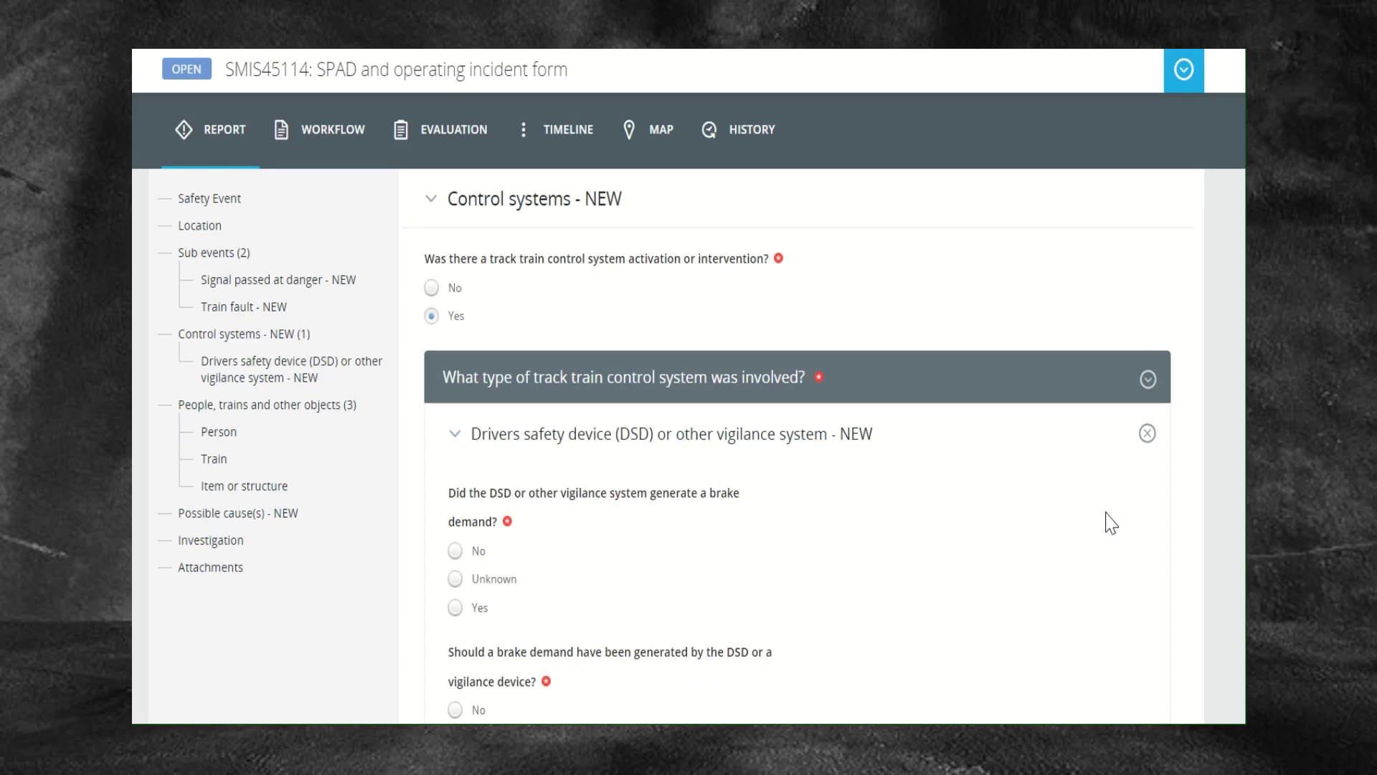
scroll(1044, 602, down, 3)
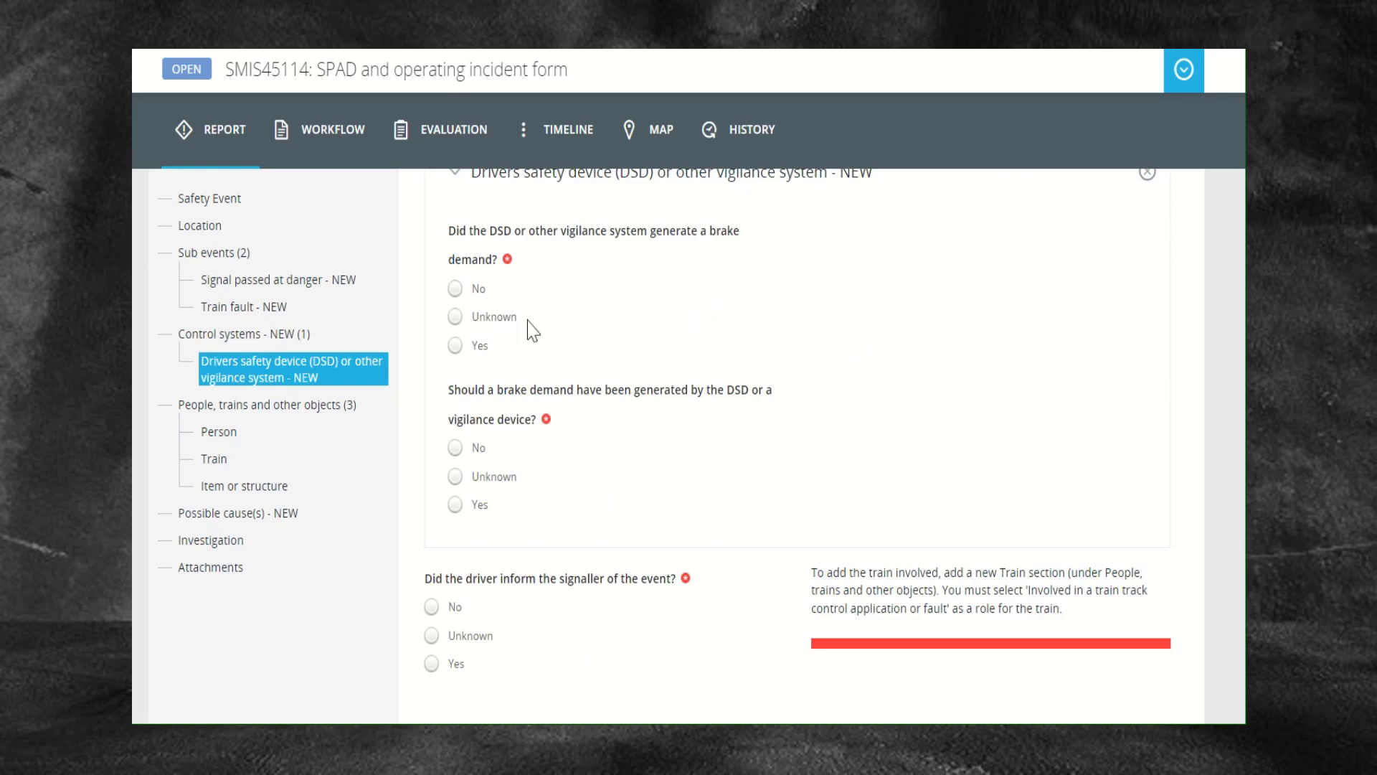
Step: Record an unwarranted DSD brake demand from an on-board equipment fault: DSD not reset following warning
click(455, 346)
click(456, 448)
scroll(903, 444, down, 4)
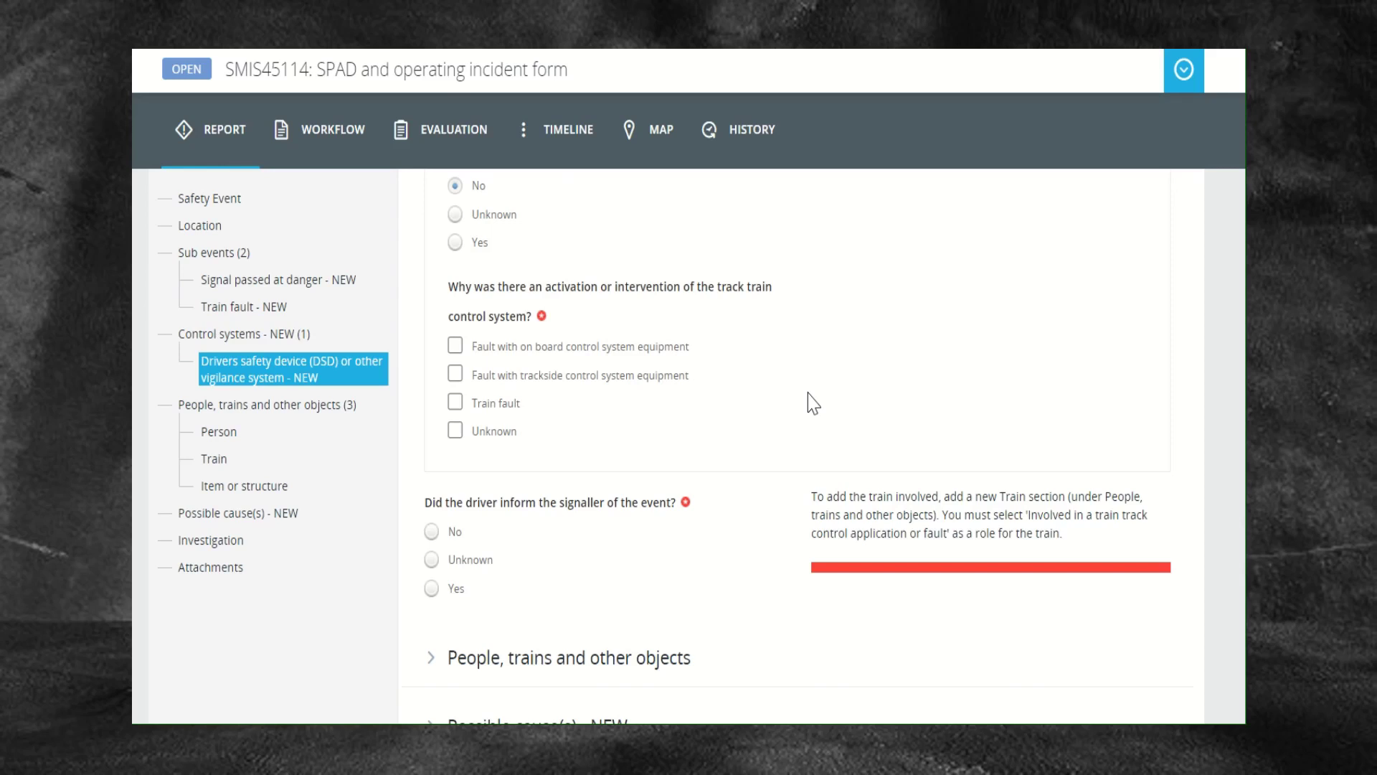
click(456, 347)
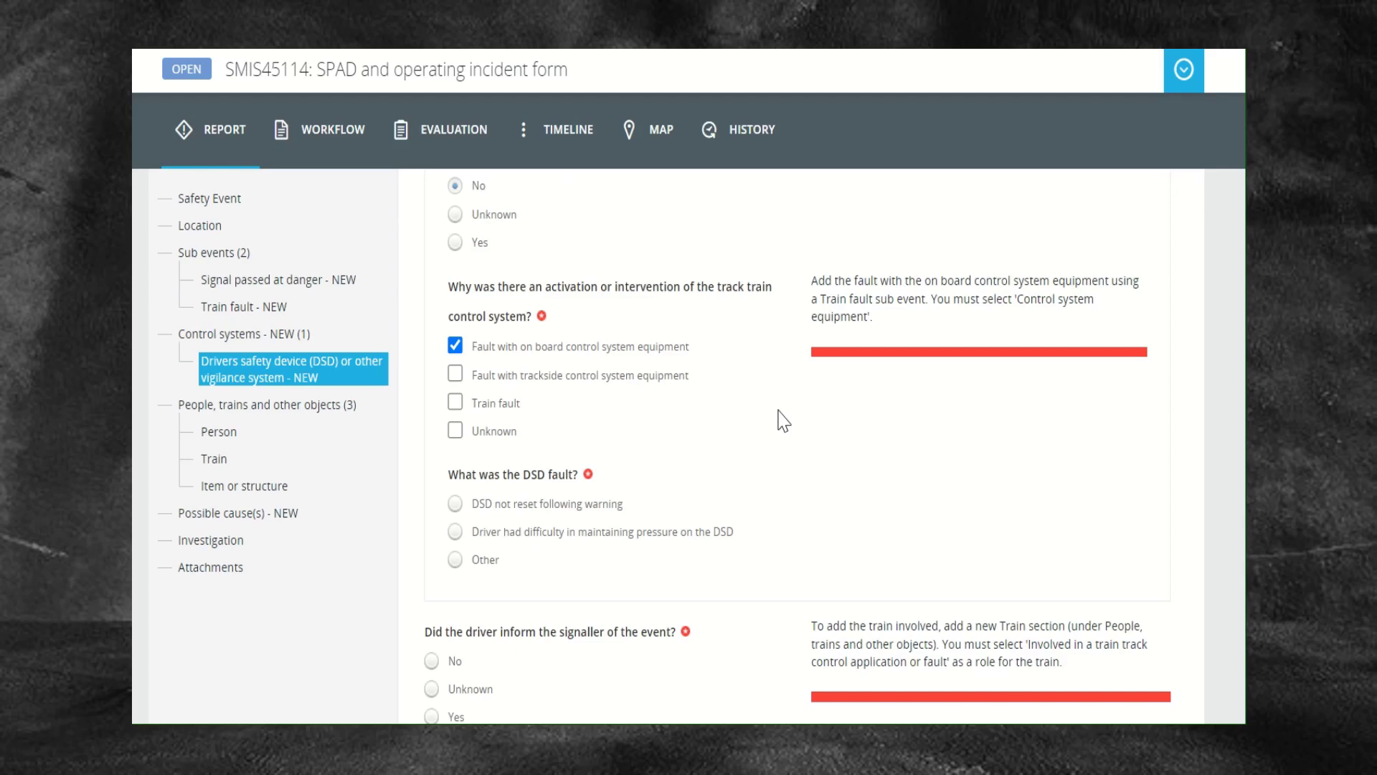
click(456, 504)
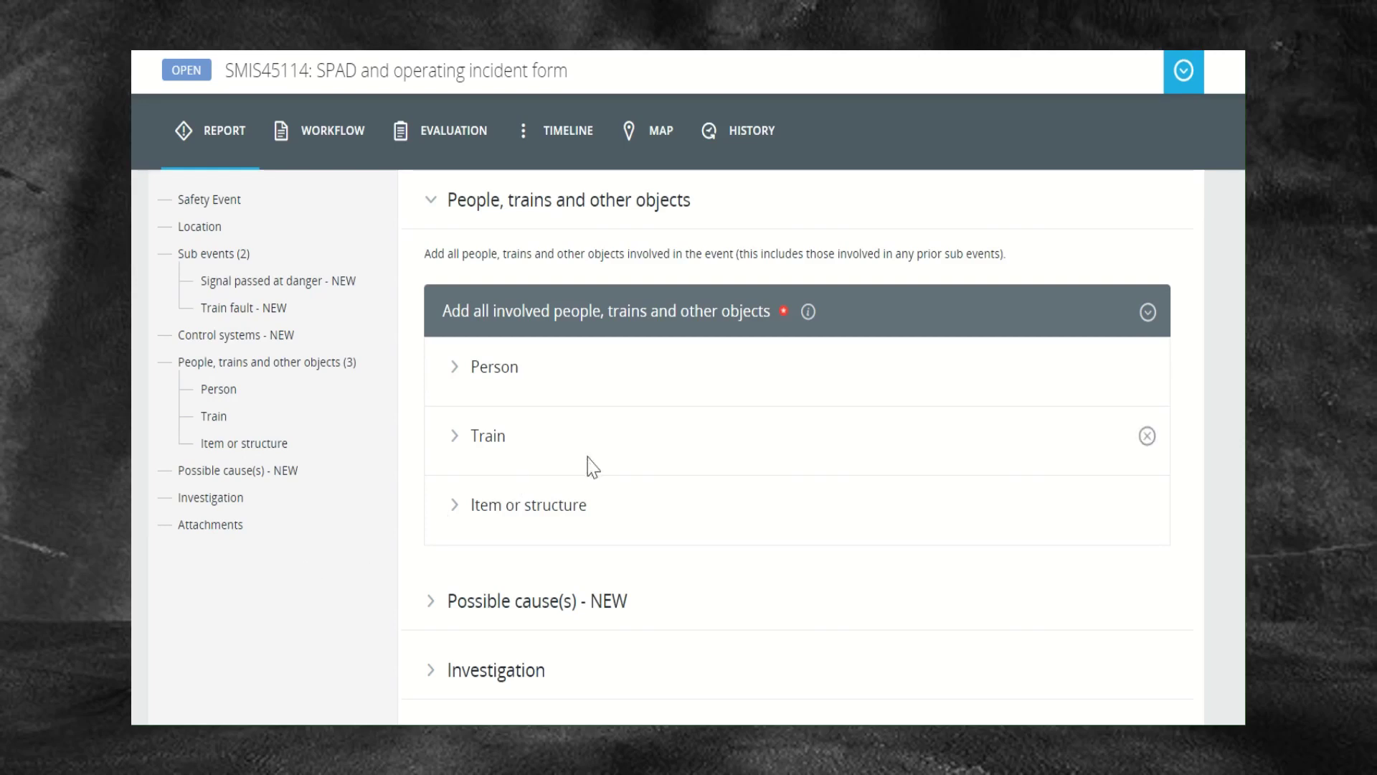
Step: Mark the involved Person as Driver of a vehicle and Involved in a SPAD
click(1147, 313)
click(1211, 313)
click(454, 367)
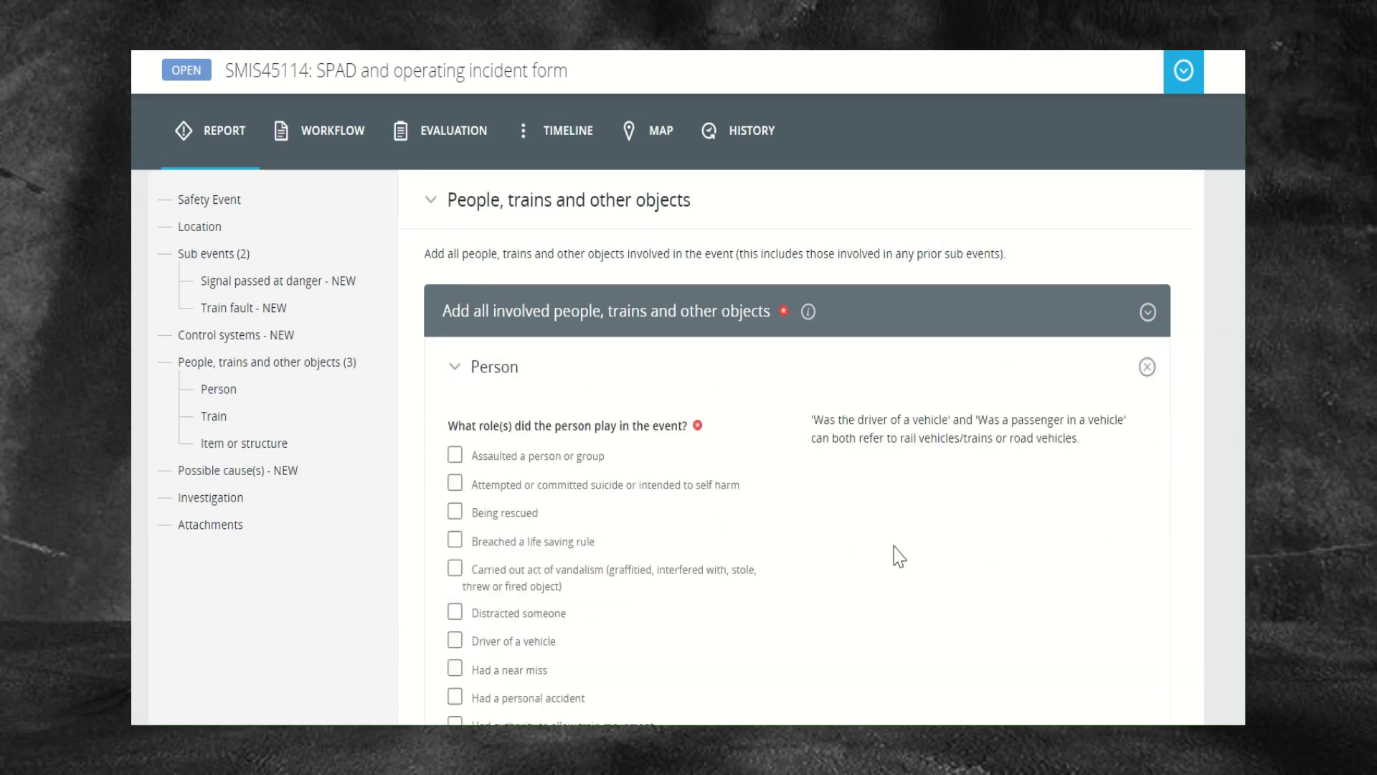
scroll(997, 574, down, 2)
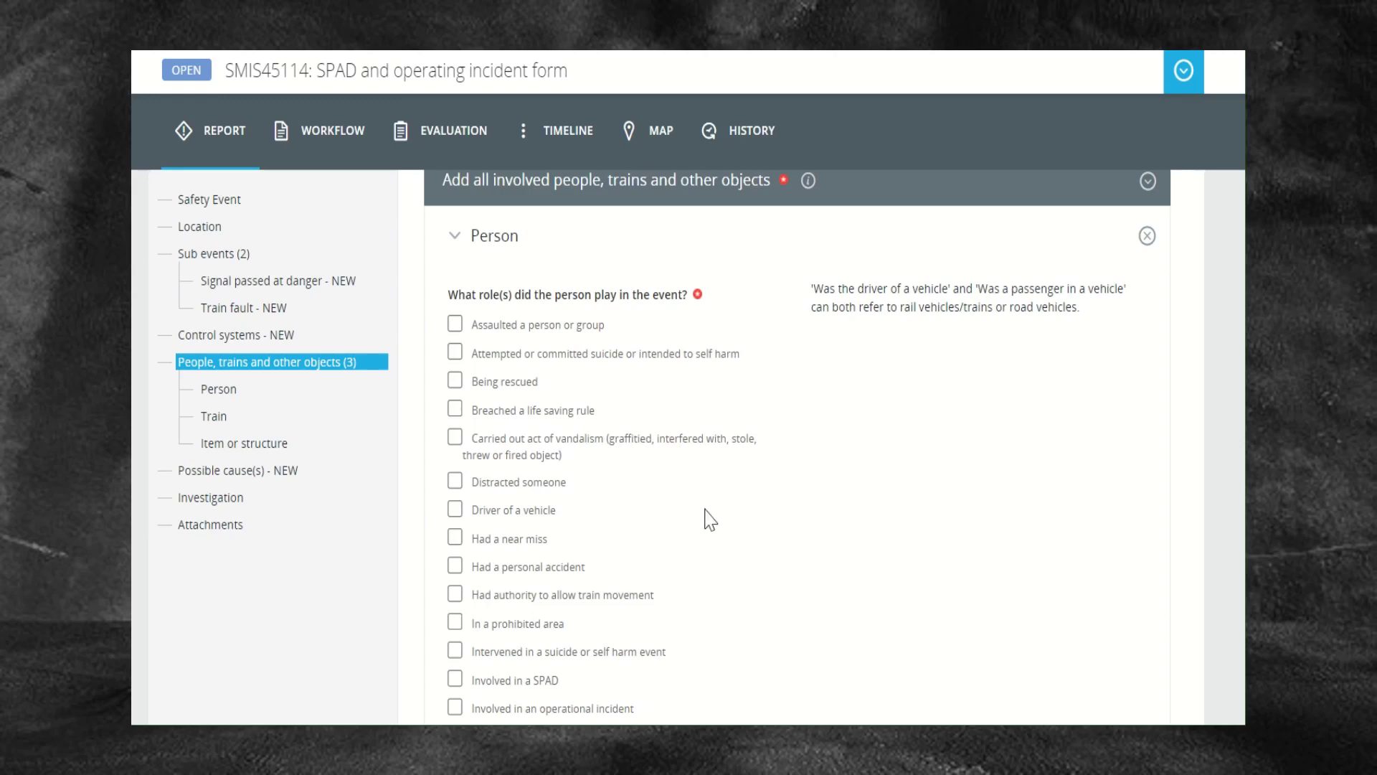
click(455, 509)
scroll(769, 502, down, 3)
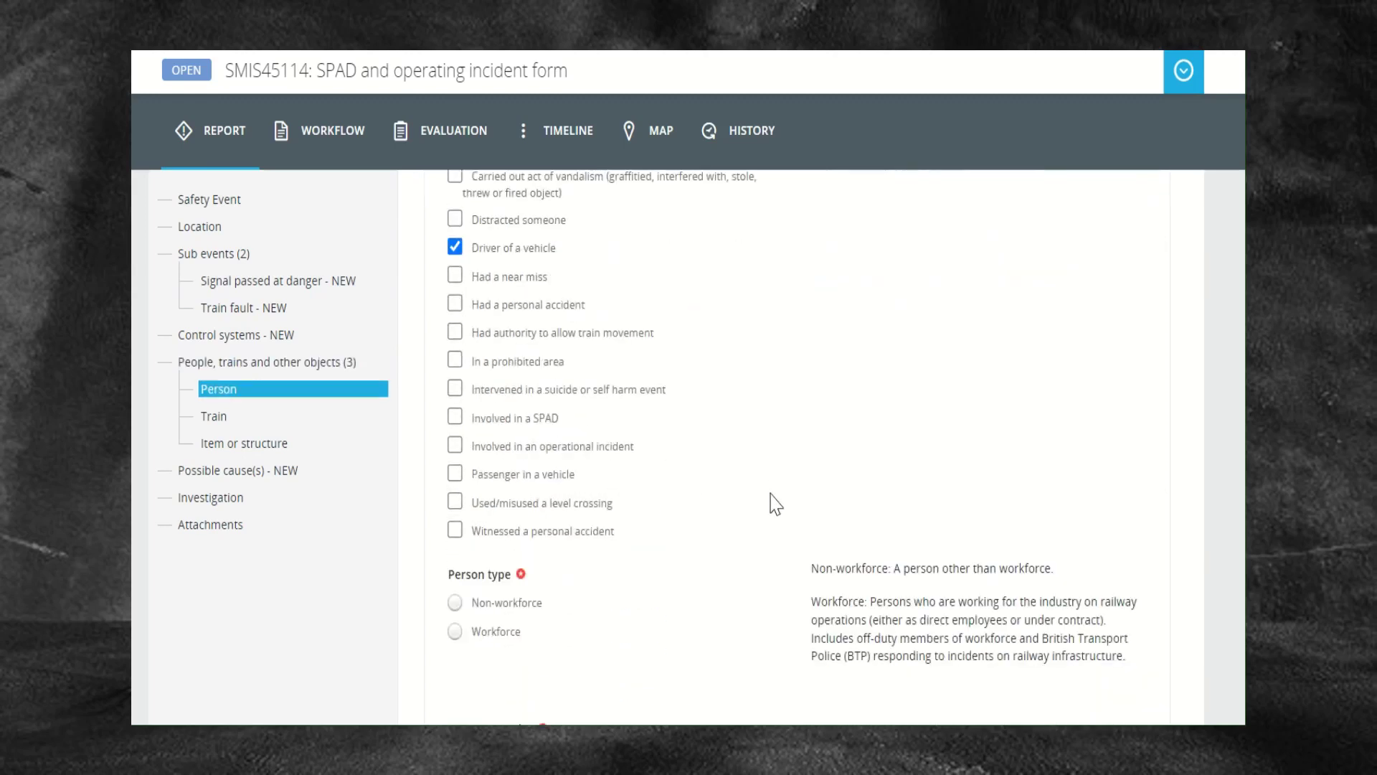
click(455, 423)
Step: Scroll past the Person details and bring up the Train entry from the left navigation
scroll(798, 472, down, 4)
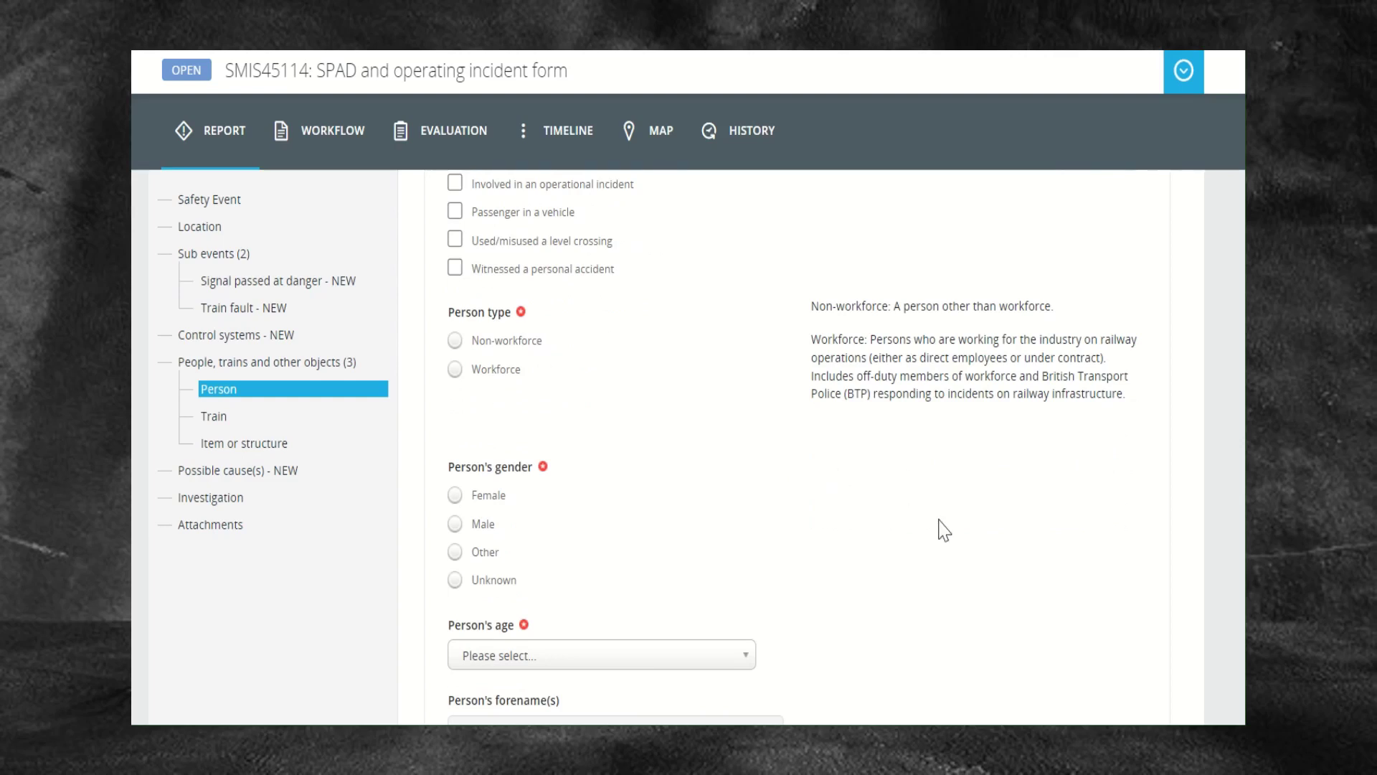
scroll(944, 530, down, 4)
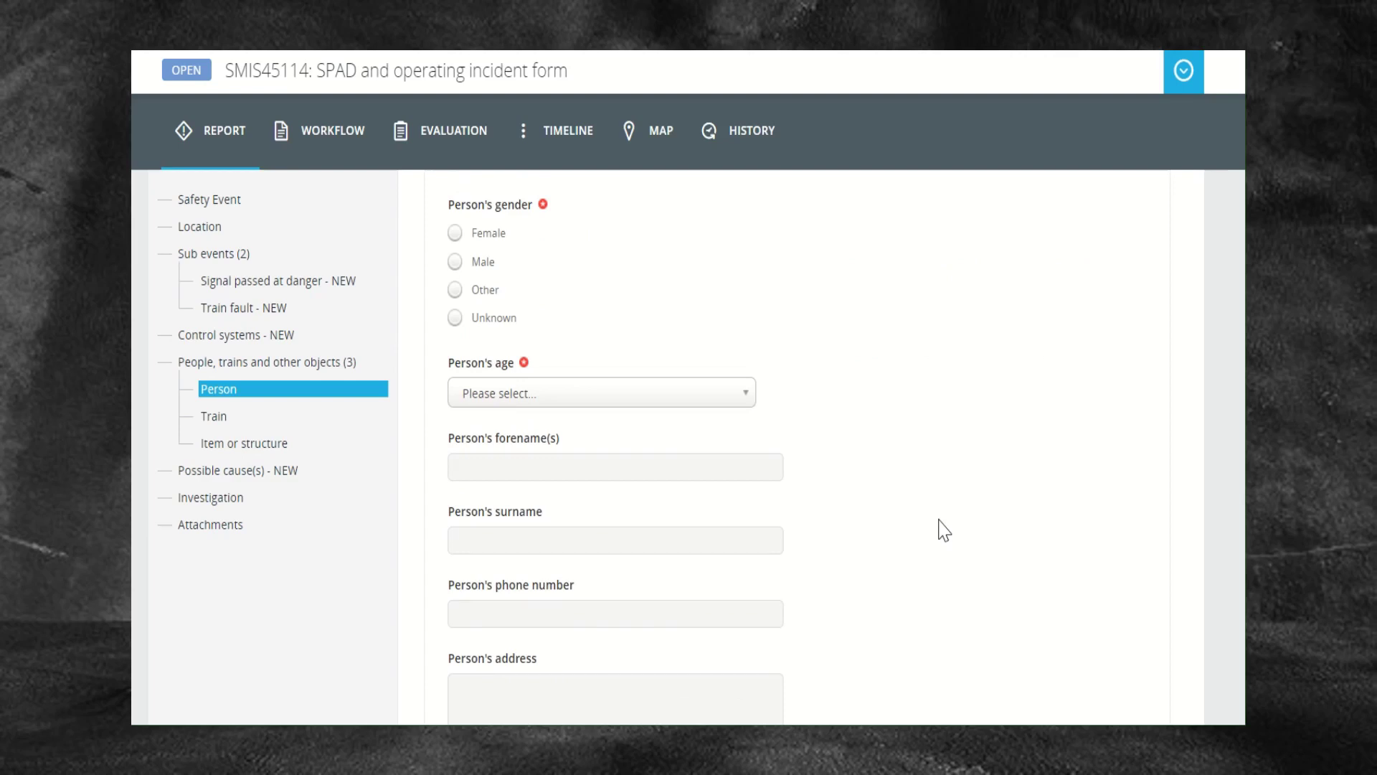
scroll(944, 530, down, 6)
scroll(942, 531, up, 2)
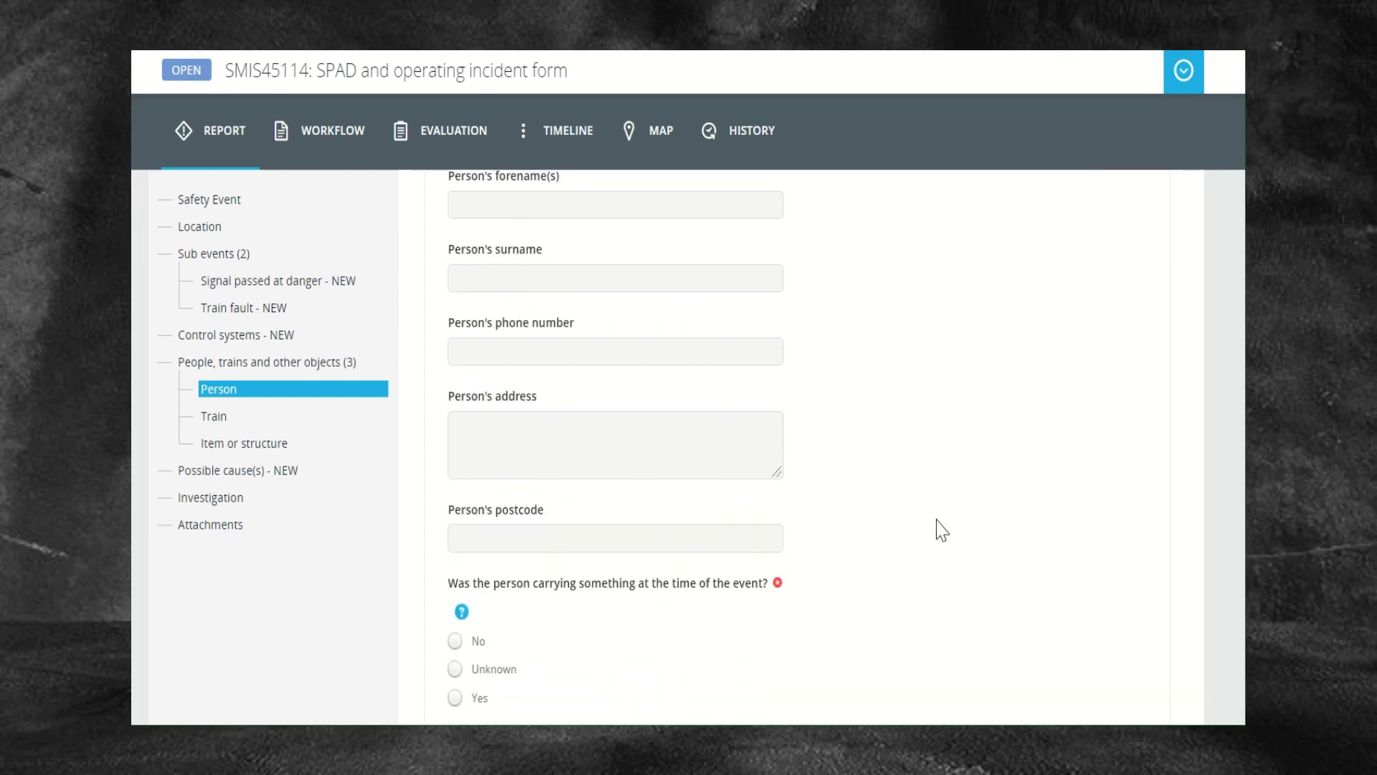
click(221, 417)
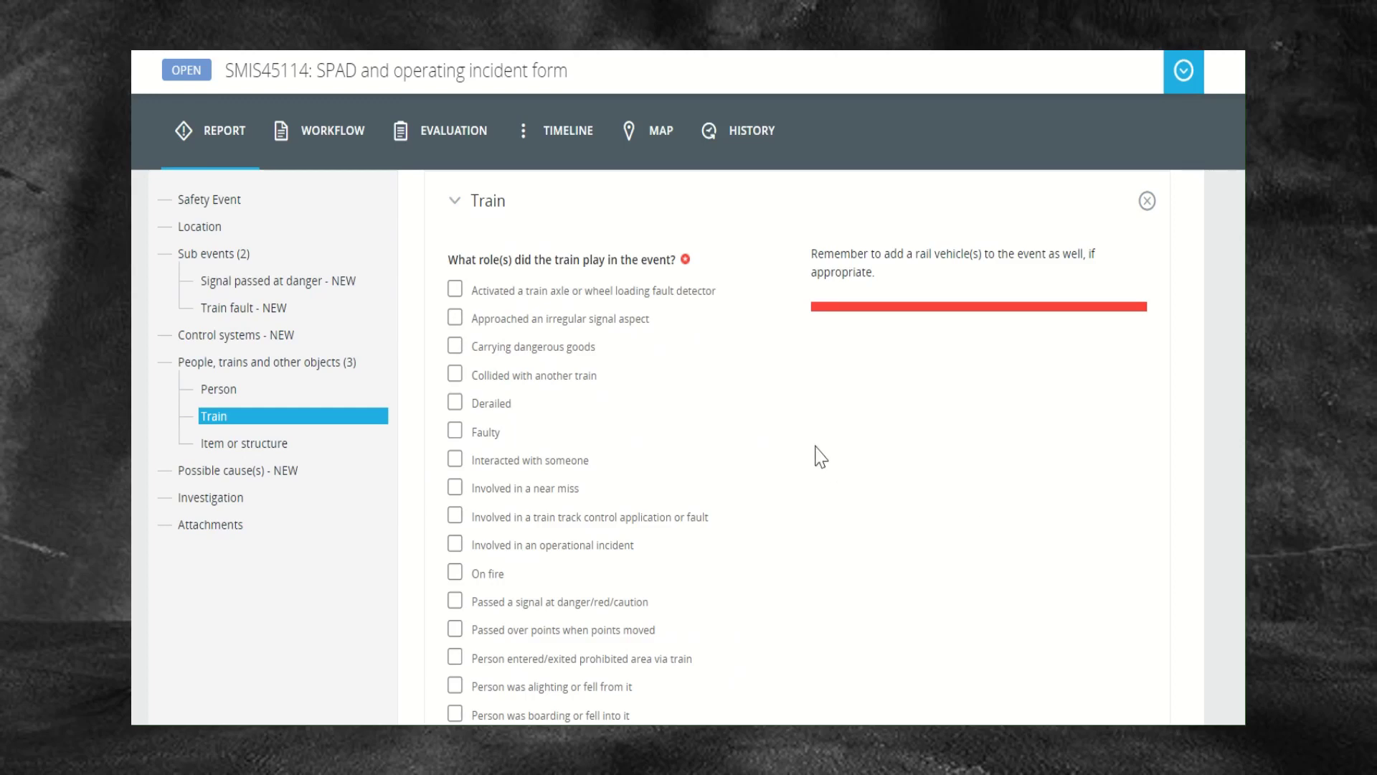
Step: Tick 'Passed a signal at danger/red/caution' in the Train section, then go to Item or structure
scroll(820, 456, down, 4)
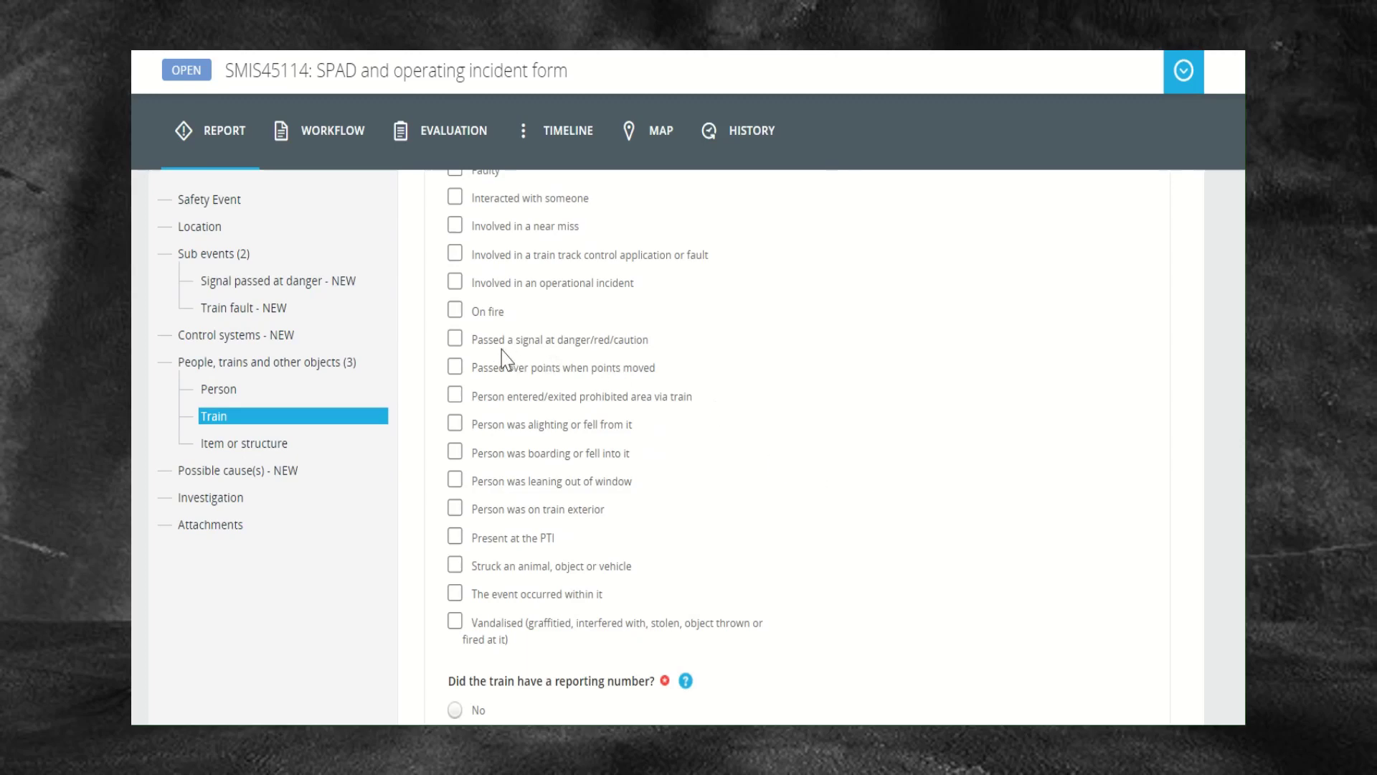
click(455, 342)
scroll(952, 488, down, 5)
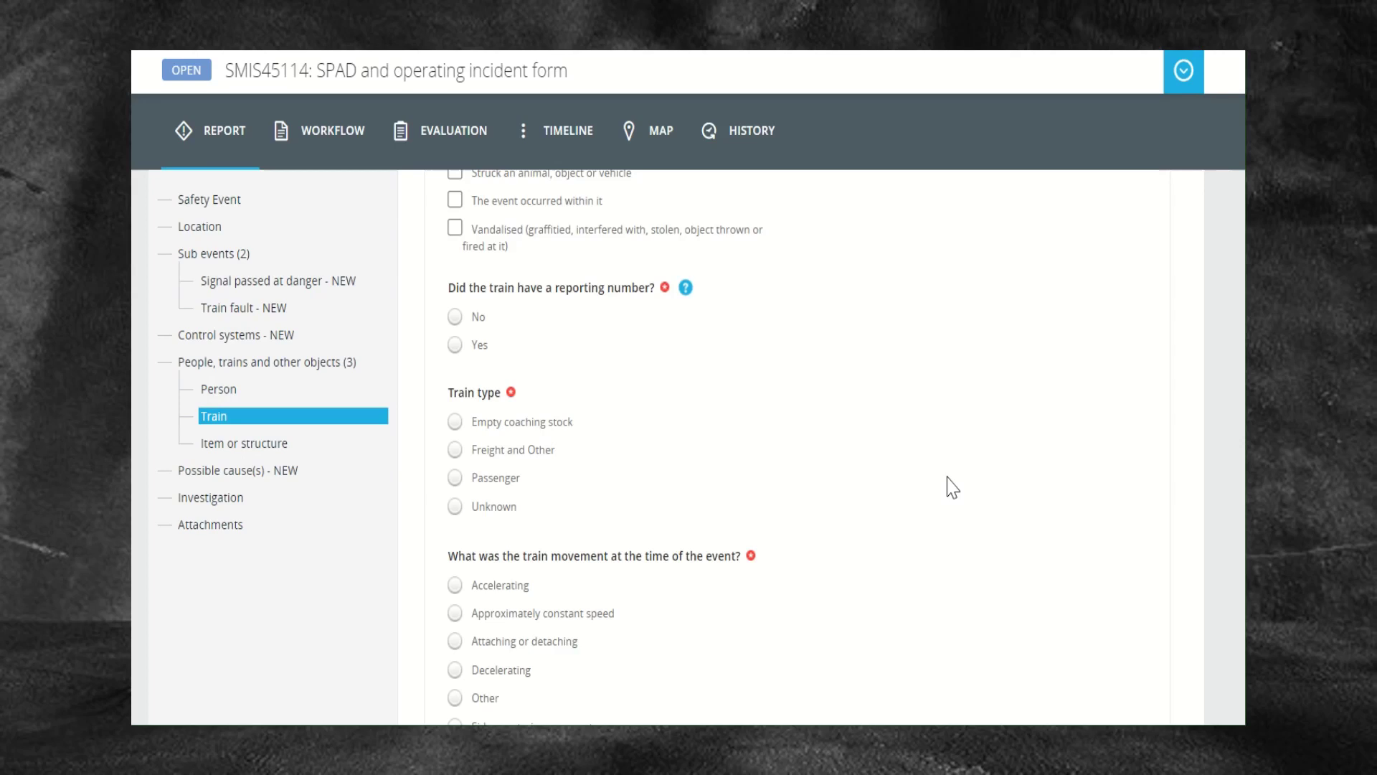
scroll(953, 488, down, 3)
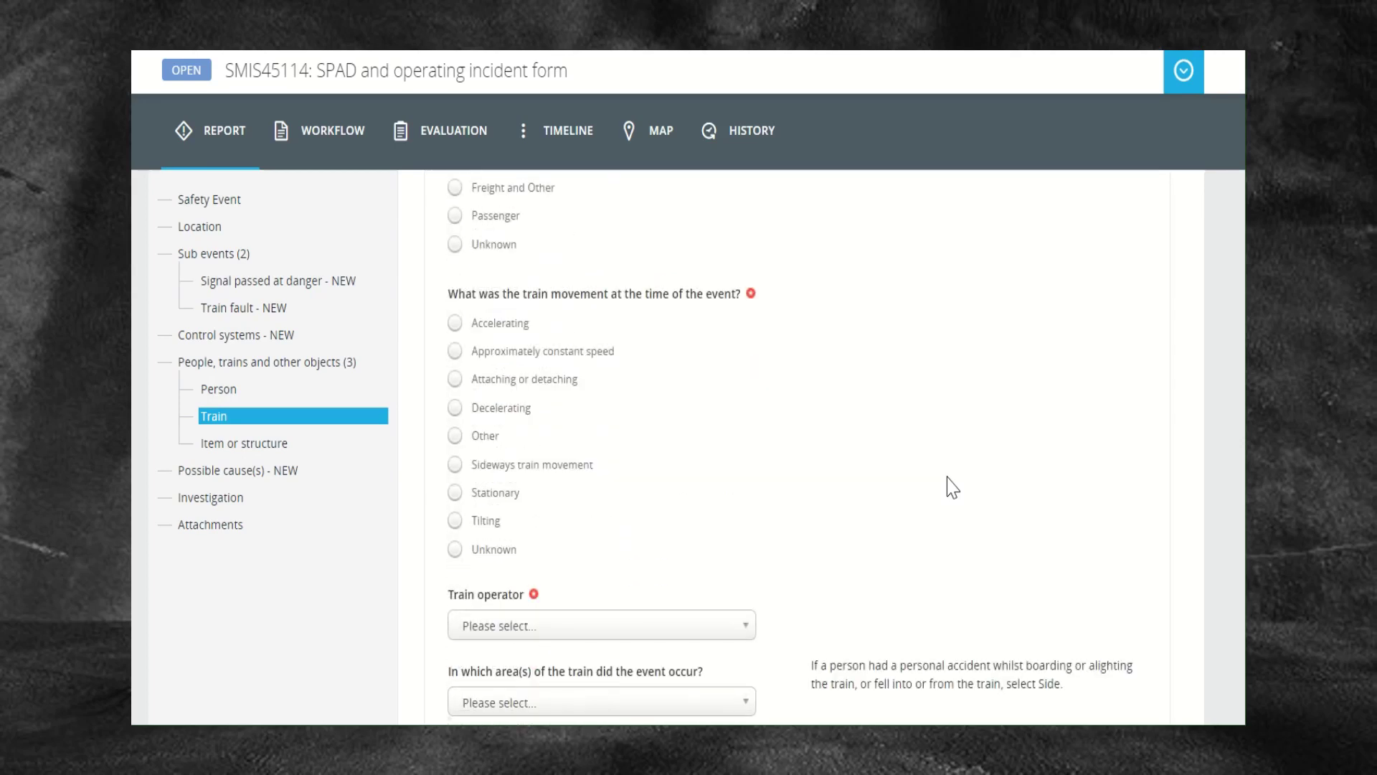
scroll(953, 487, up, 3)
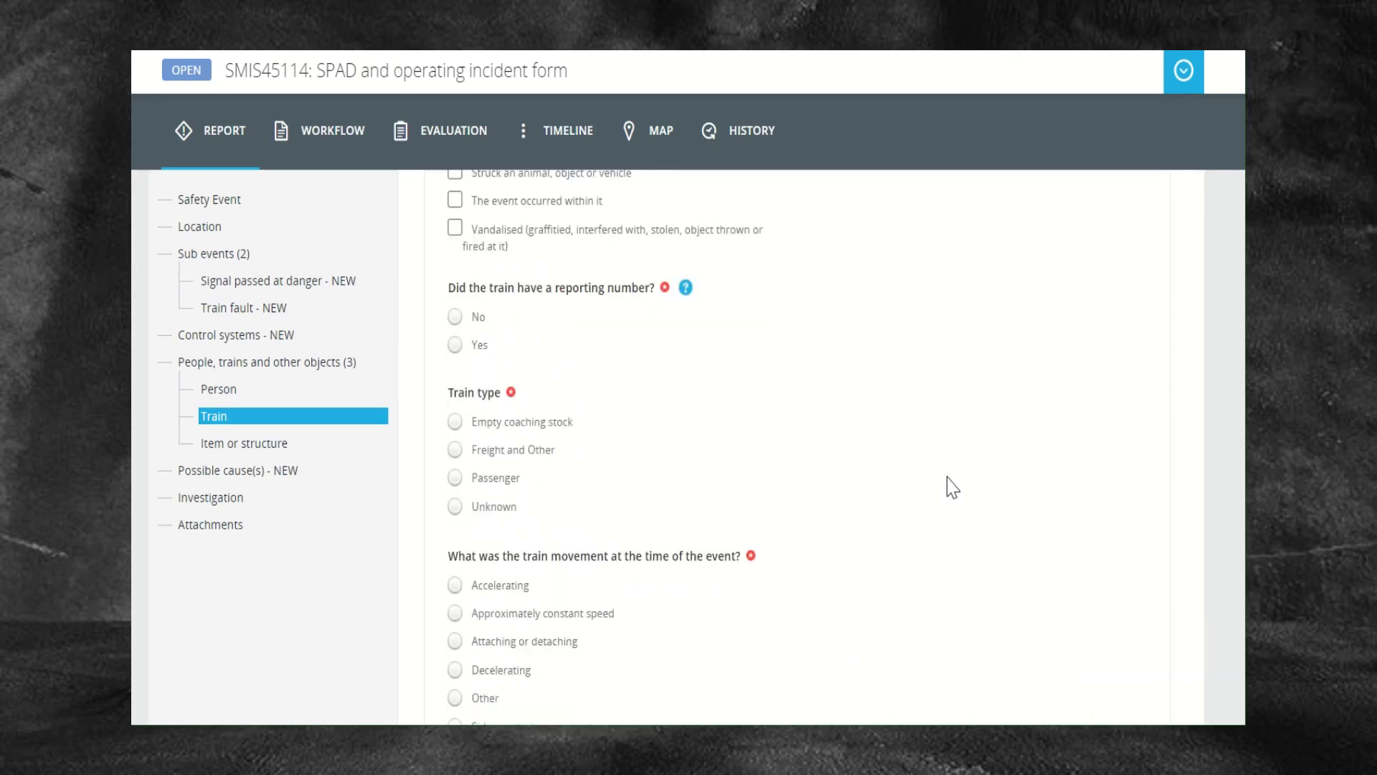
click(273, 446)
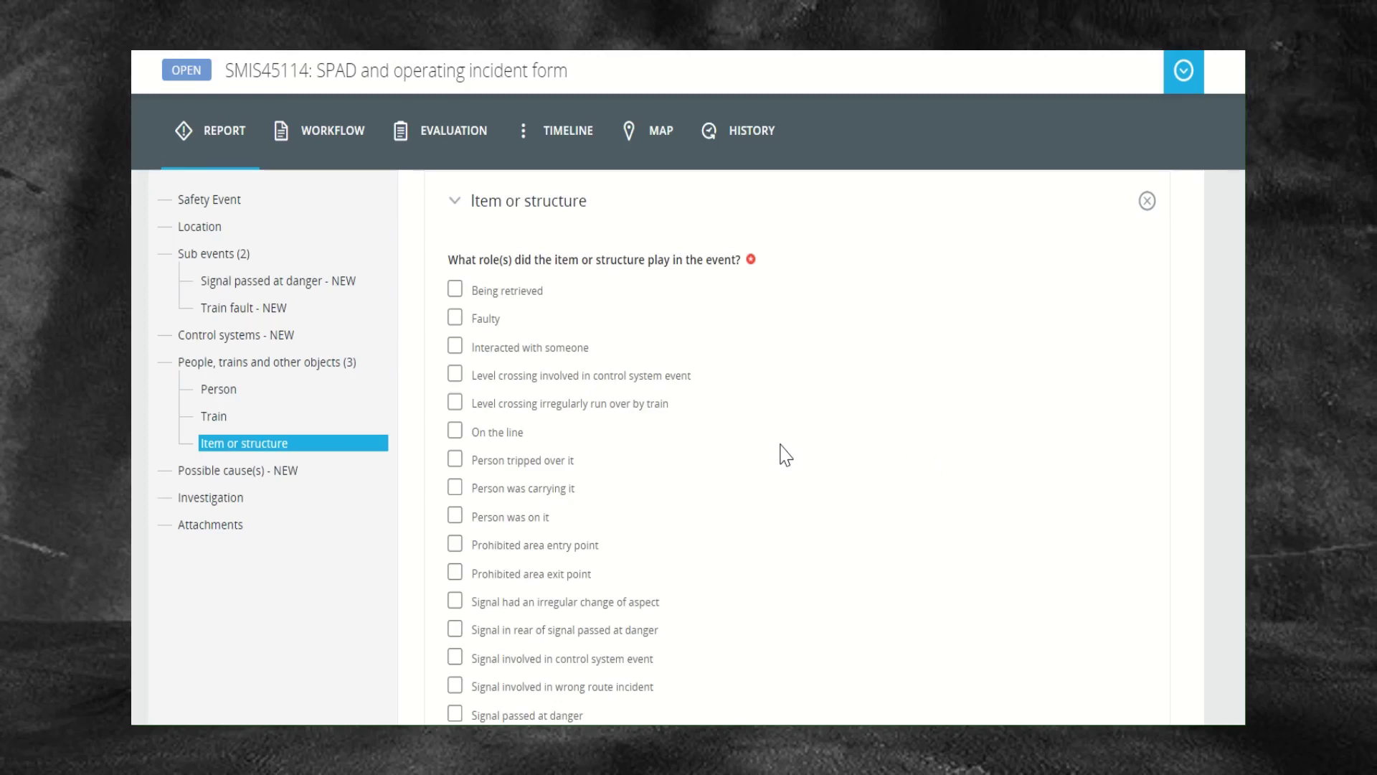
Step: Record the item as a Structure of type Signal, answering Yes to fixed asset
scroll(789, 452, down, 3)
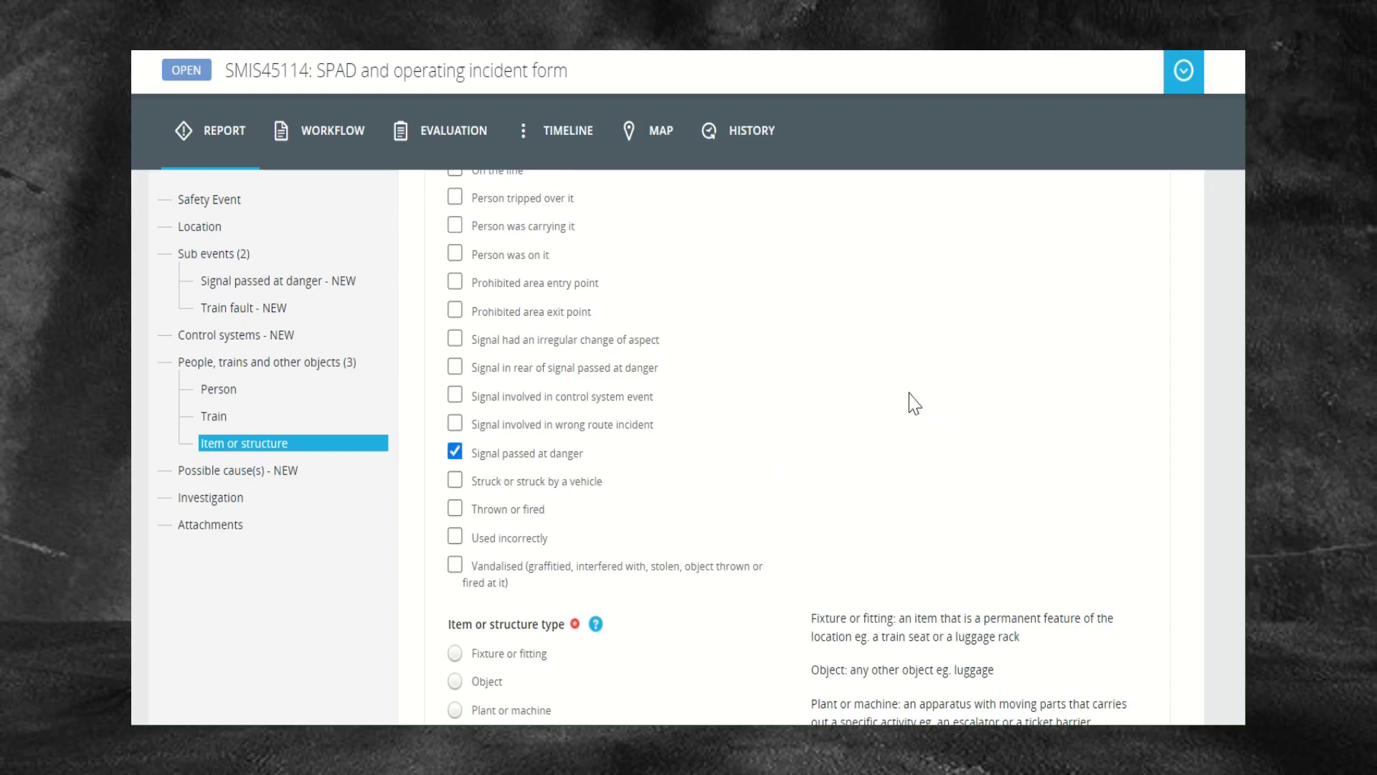
scroll(915, 404, down, 5)
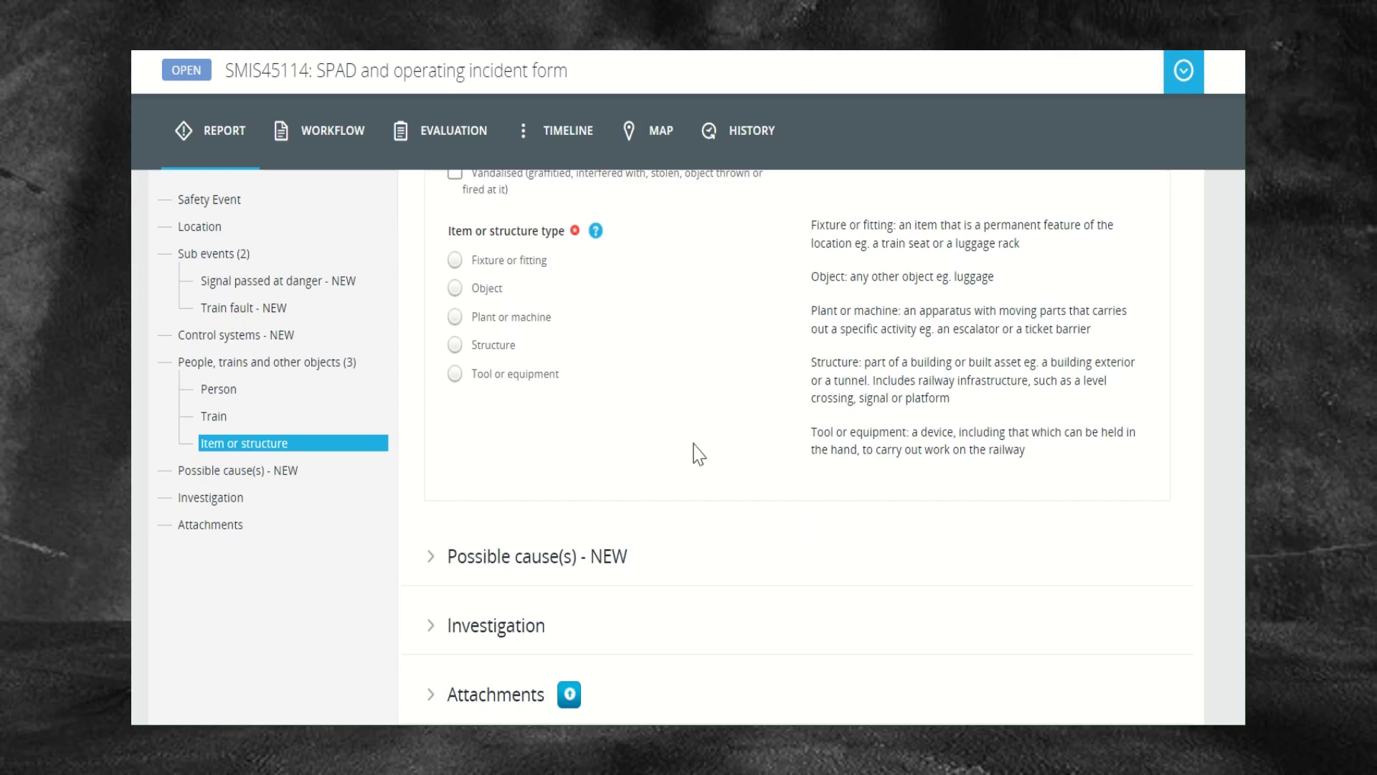
click(456, 346)
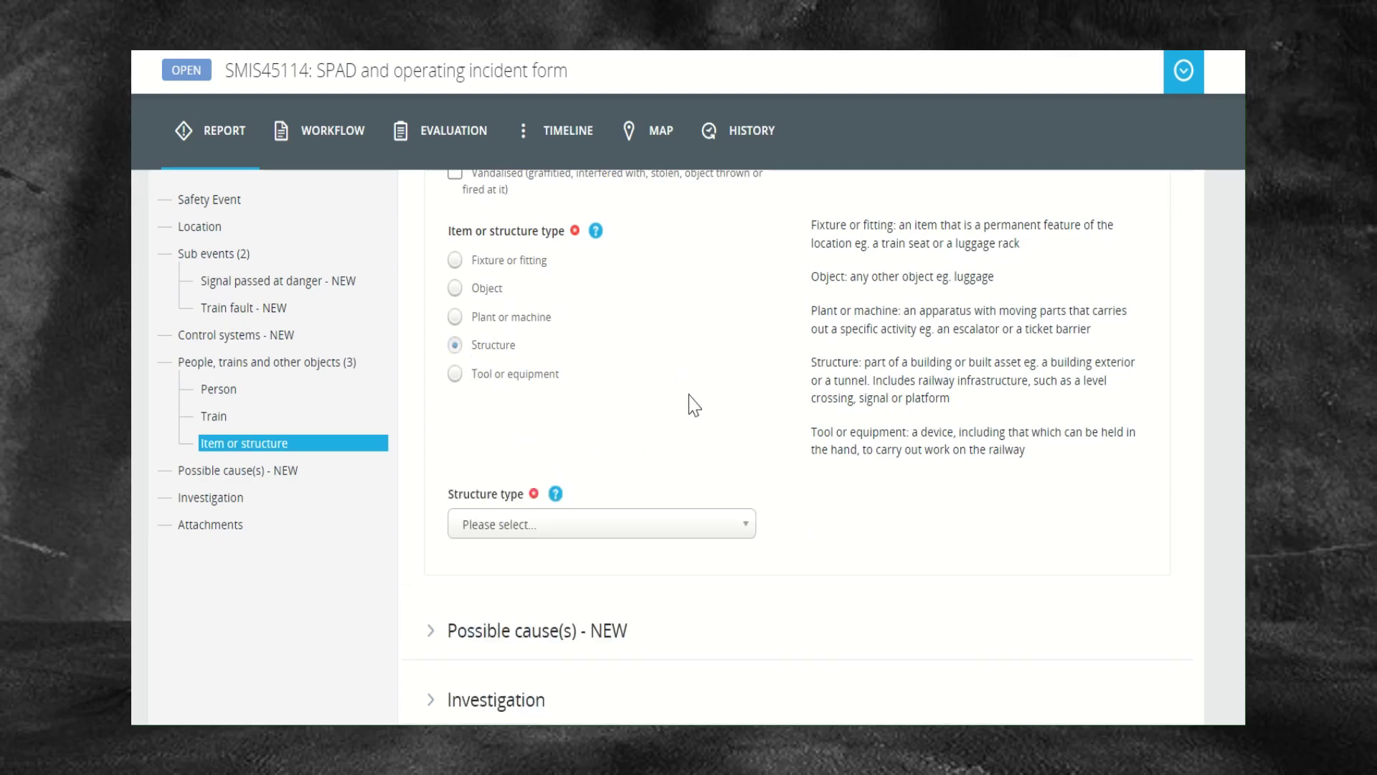
scroll(789, 423, down, 2)
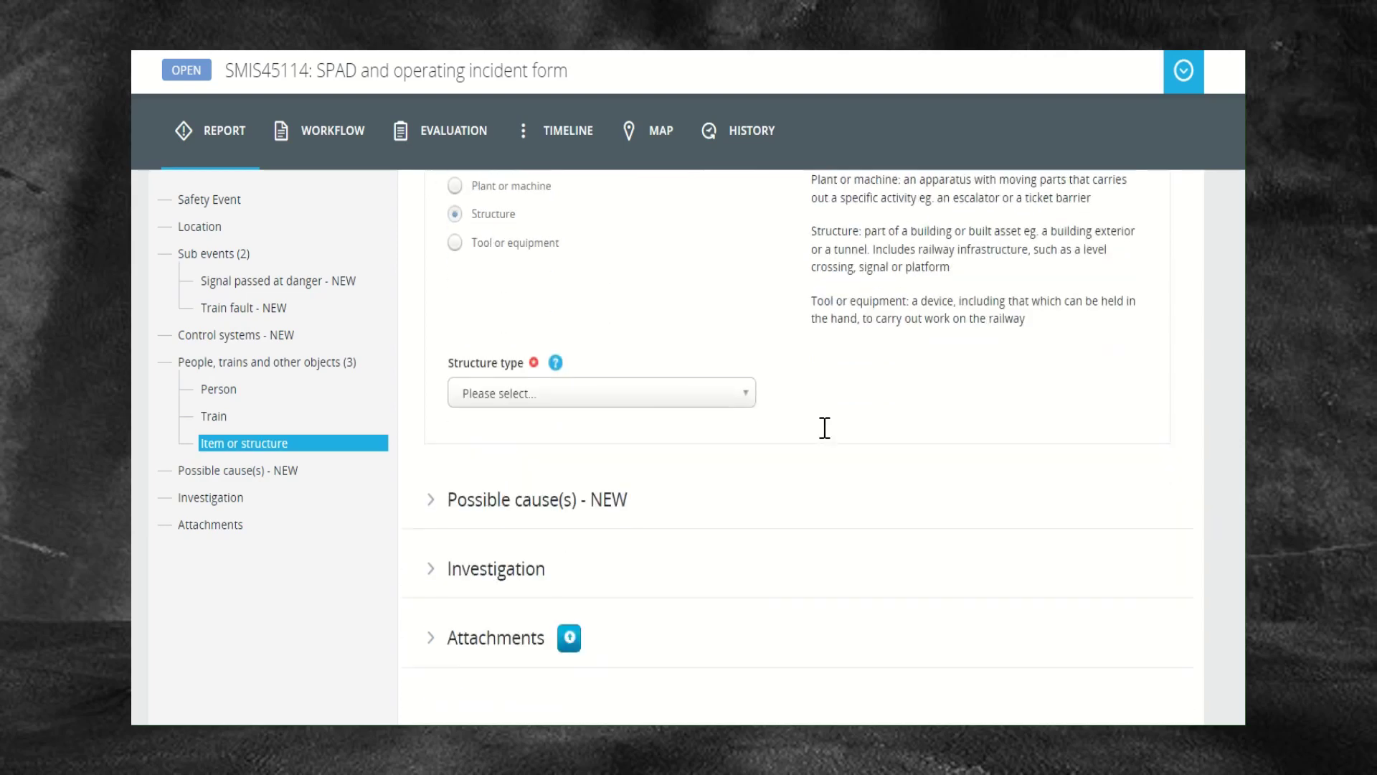
click(738, 396)
scroll(713, 578, down, 10)
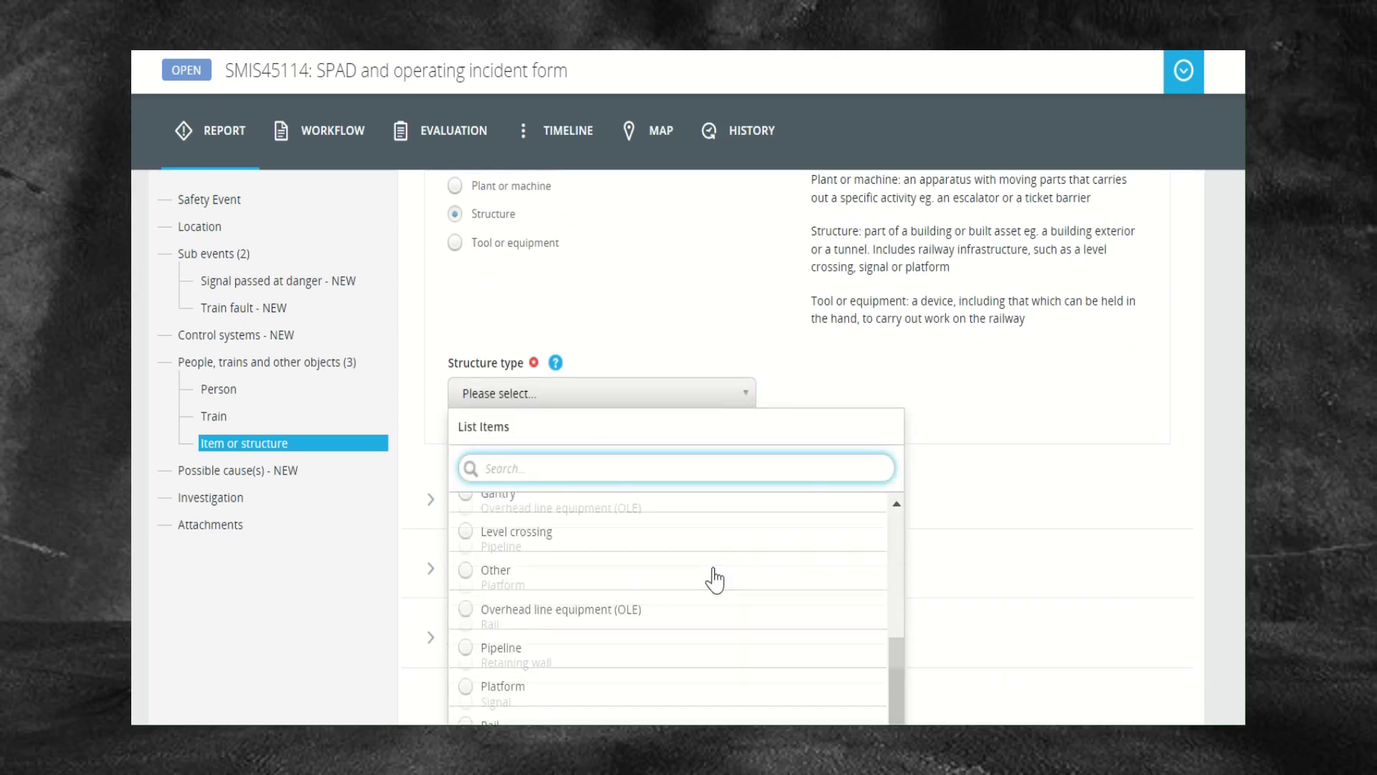
click(561, 632)
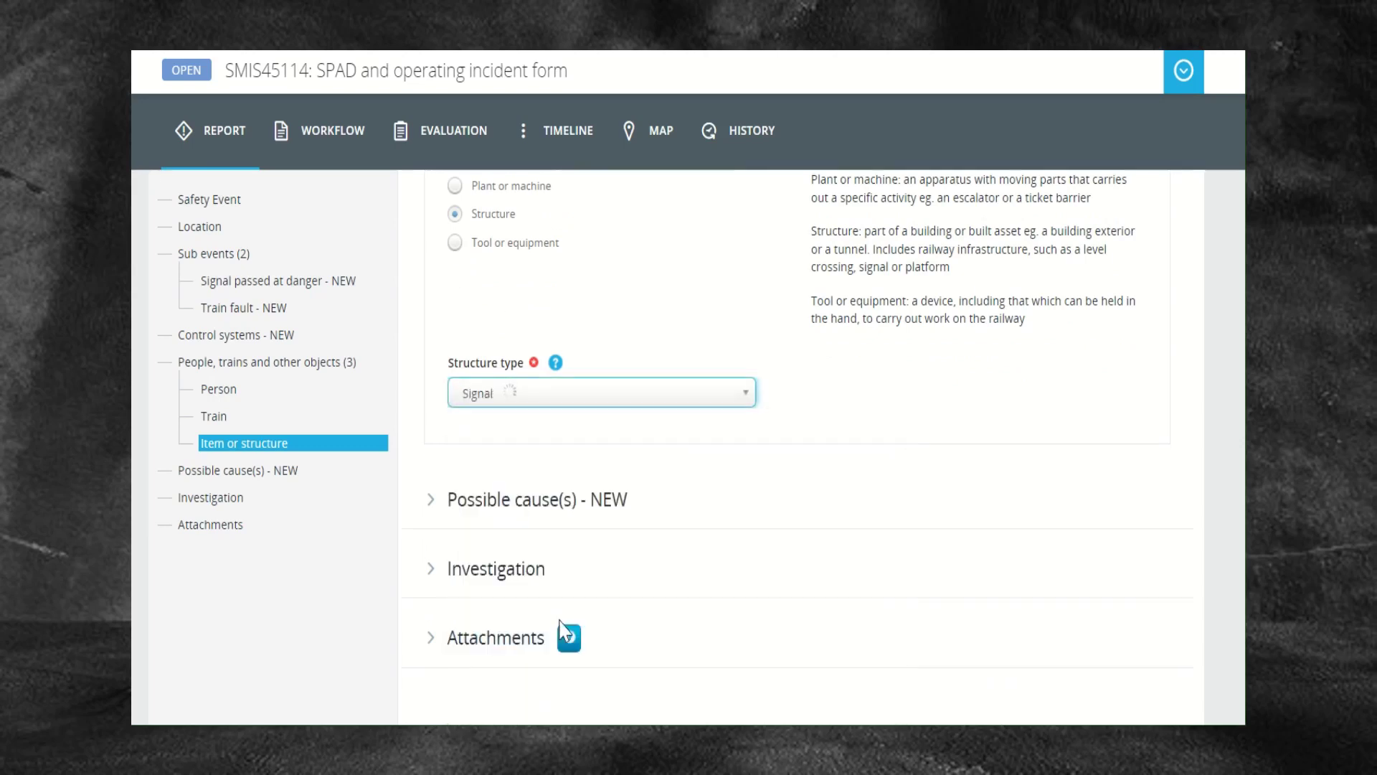
scroll(965, 404, down, 2)
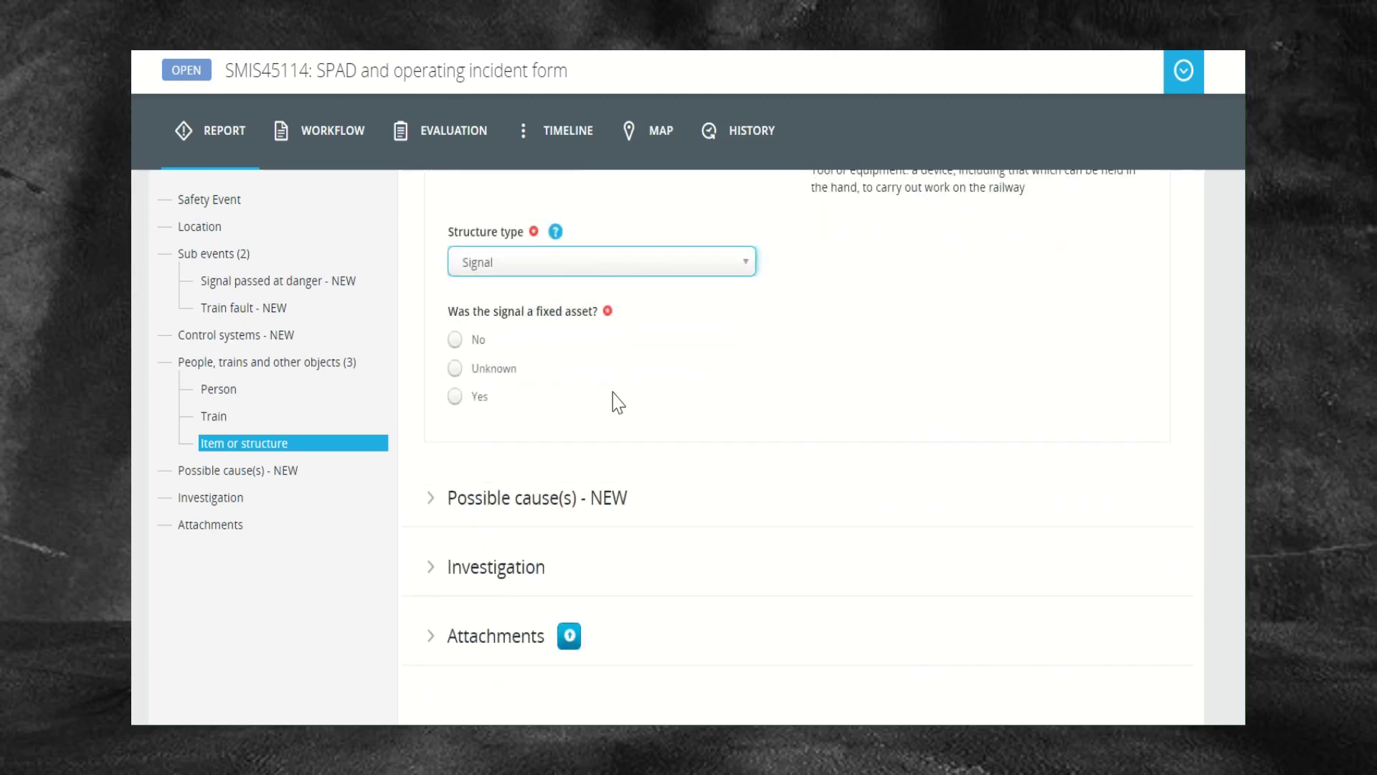
click(455, 397)
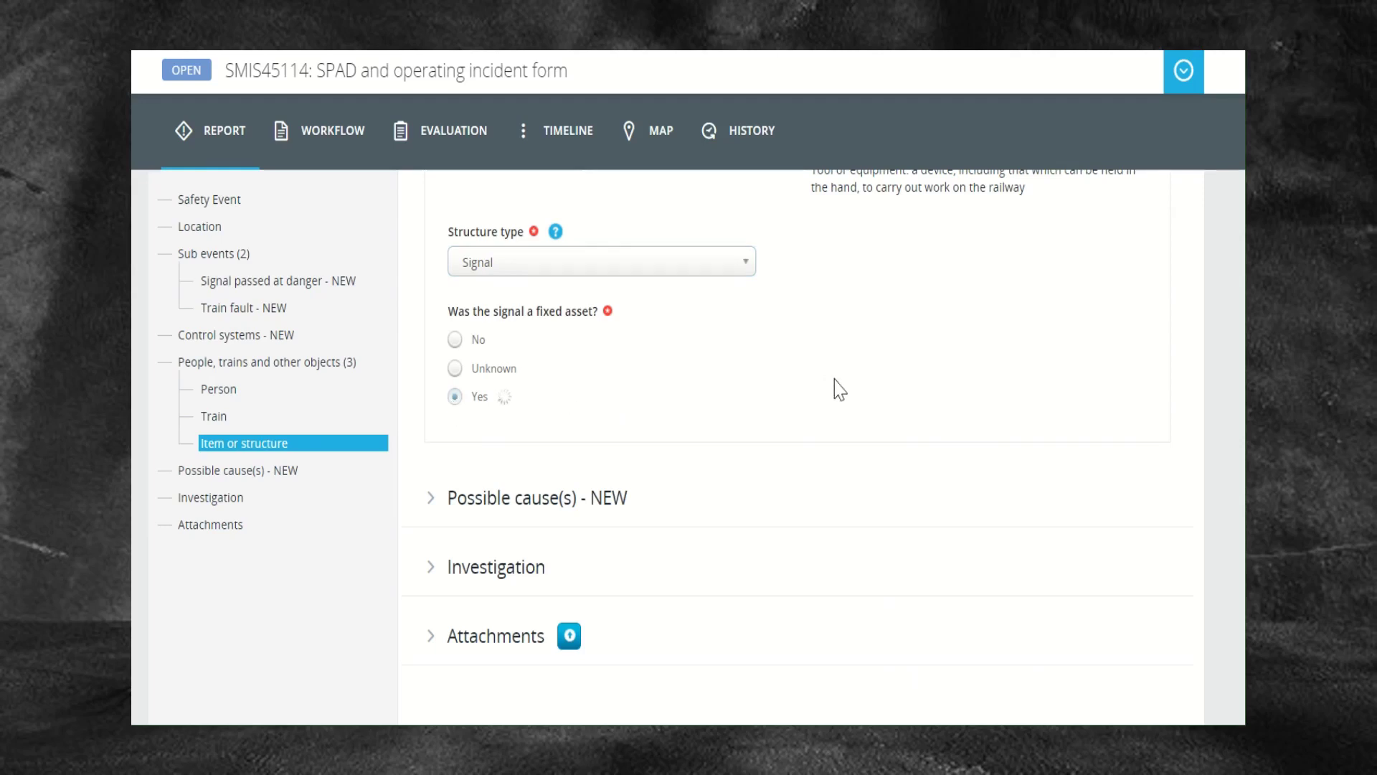
scroll(961, 366, down, 2)
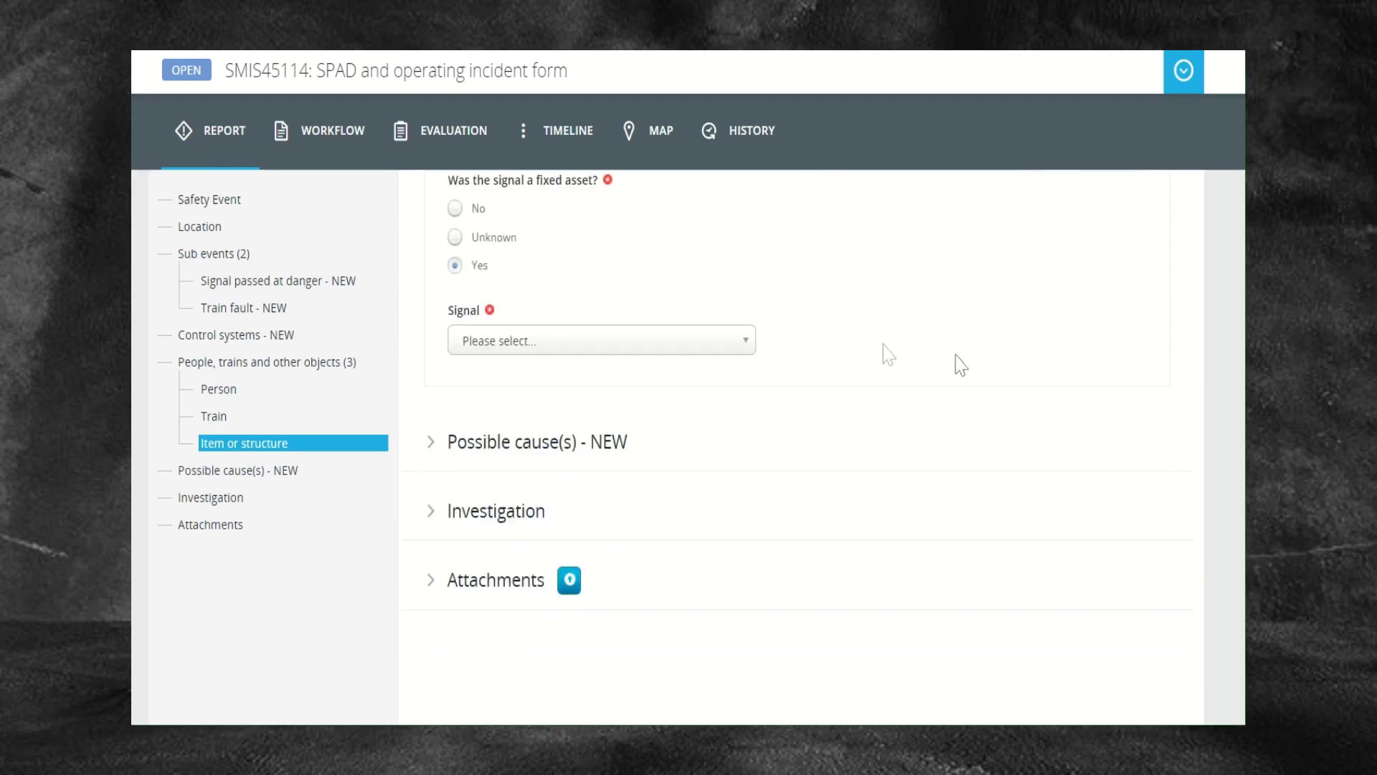
Step: Open the Signal dropdown and close it without choosing a signal
click(743, 346)
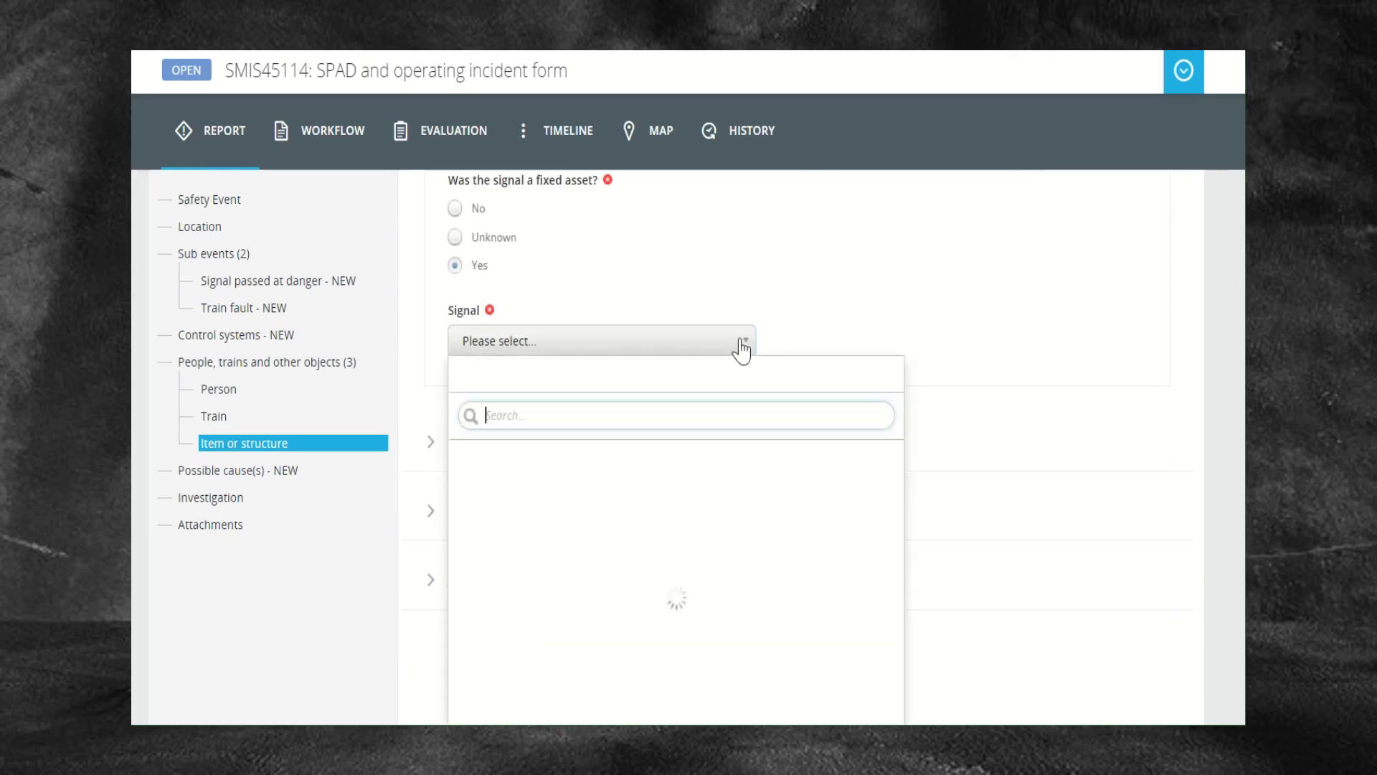
click(1045, 341)
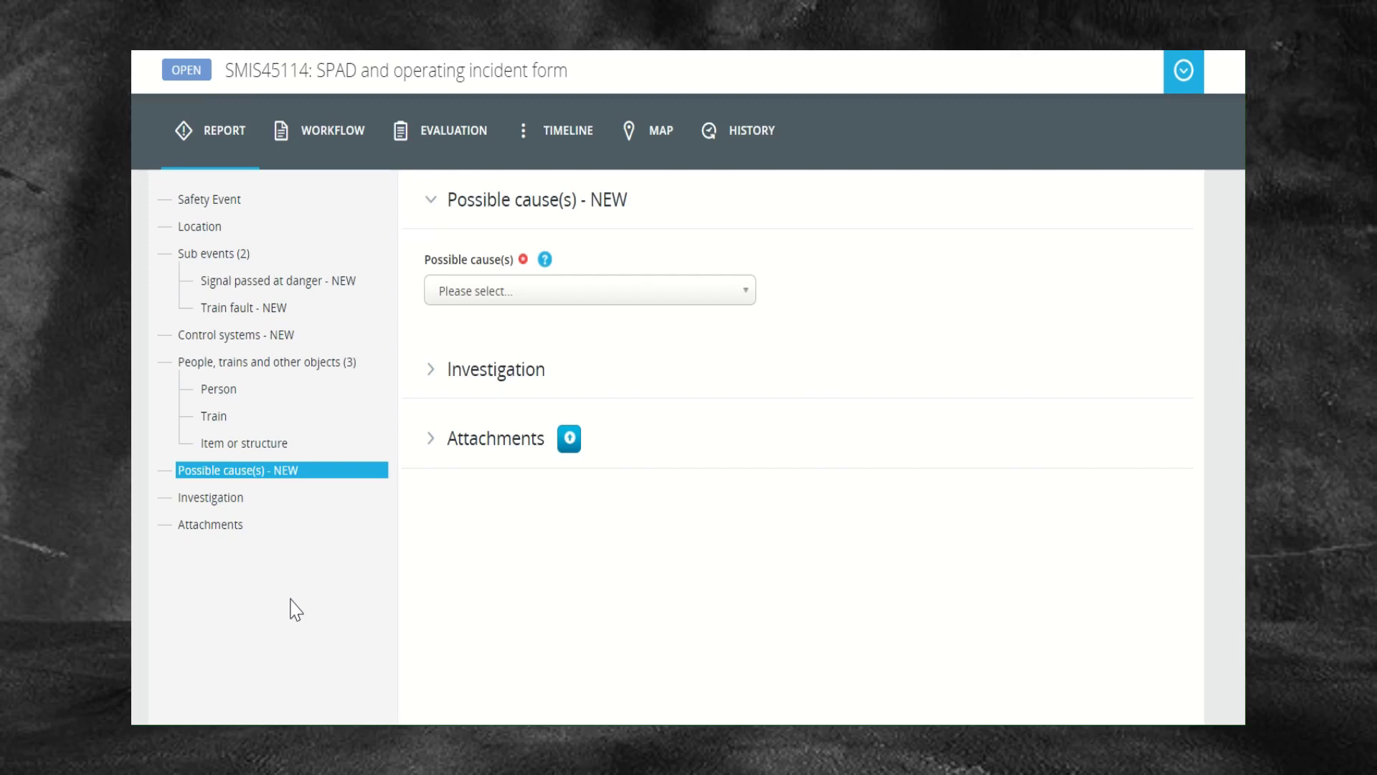
Step: Select 'Train driver looked for stop signal but did not locate it' under Human performance factors > Driving trains
click(744, 298)
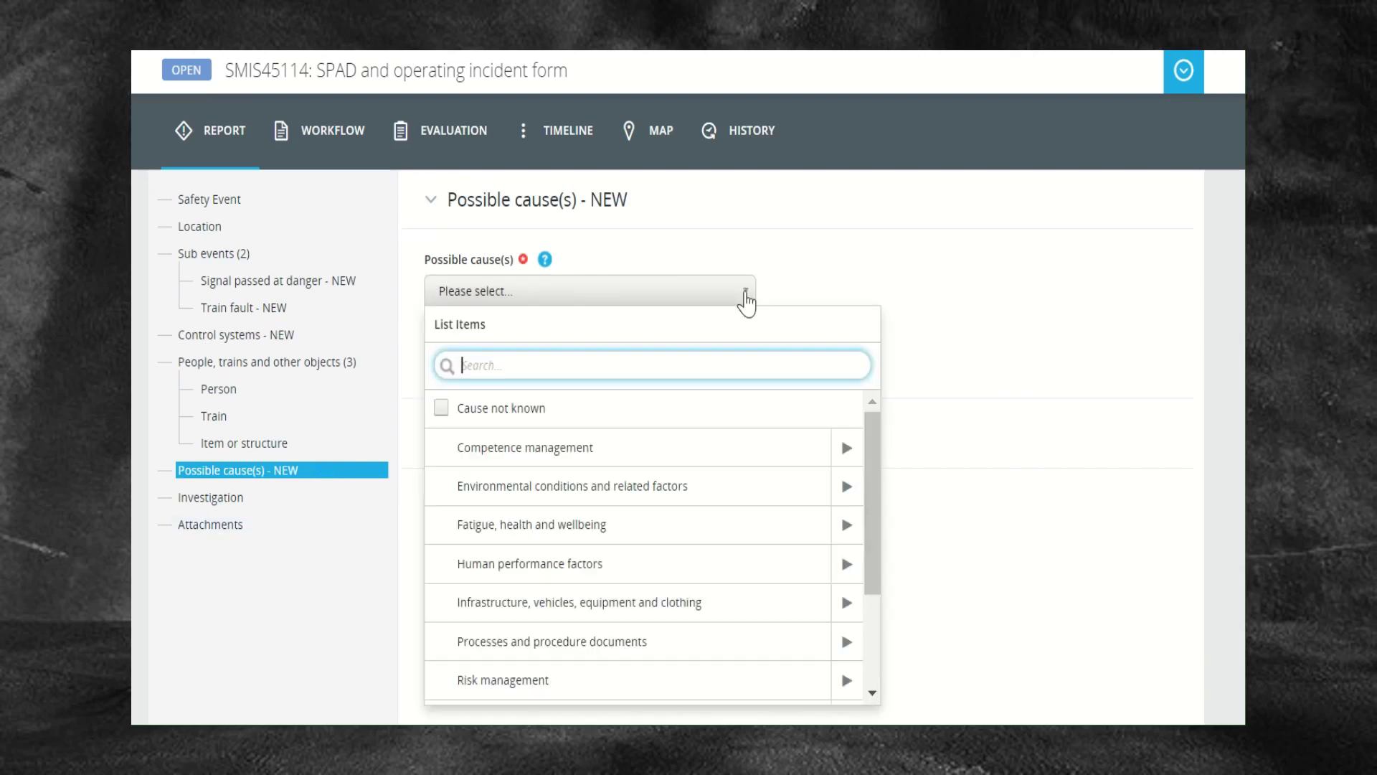
click(846, 564)
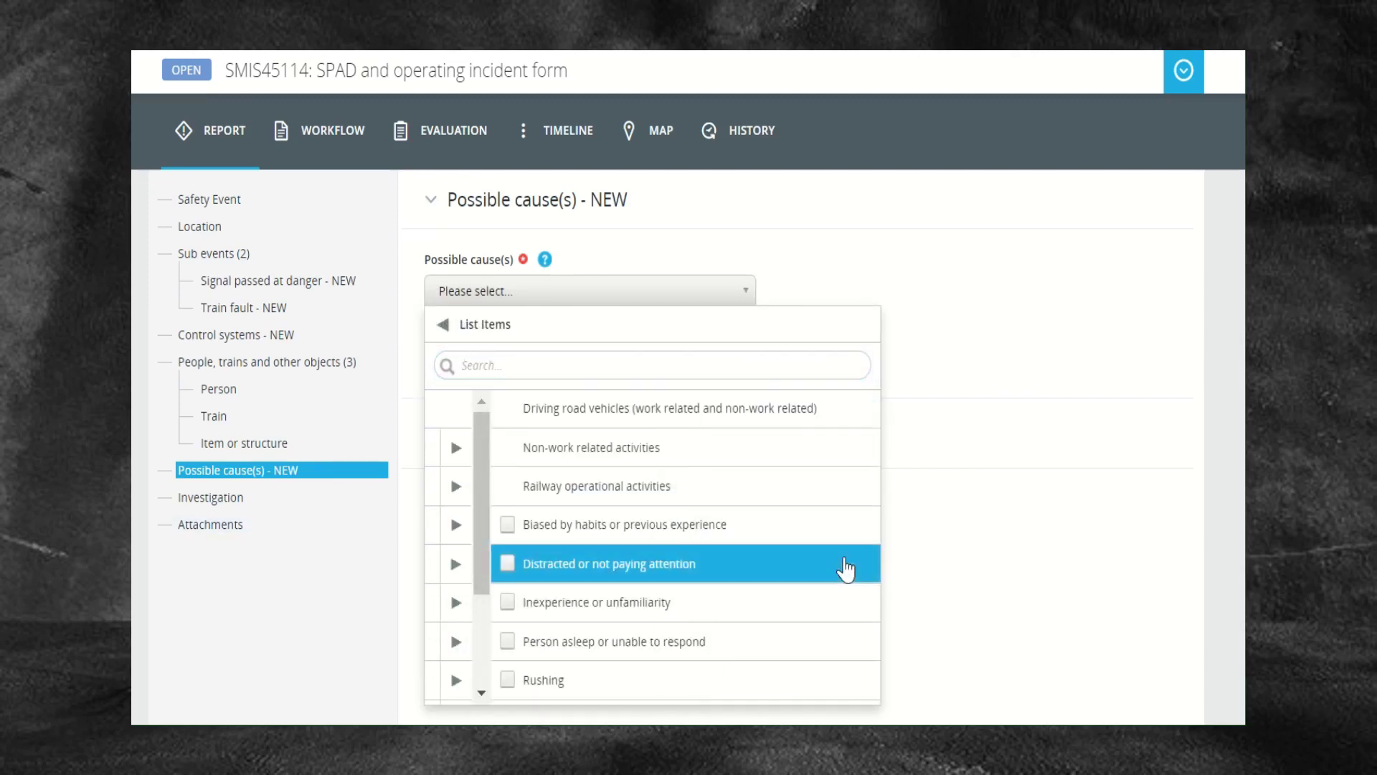
click(865, 489)
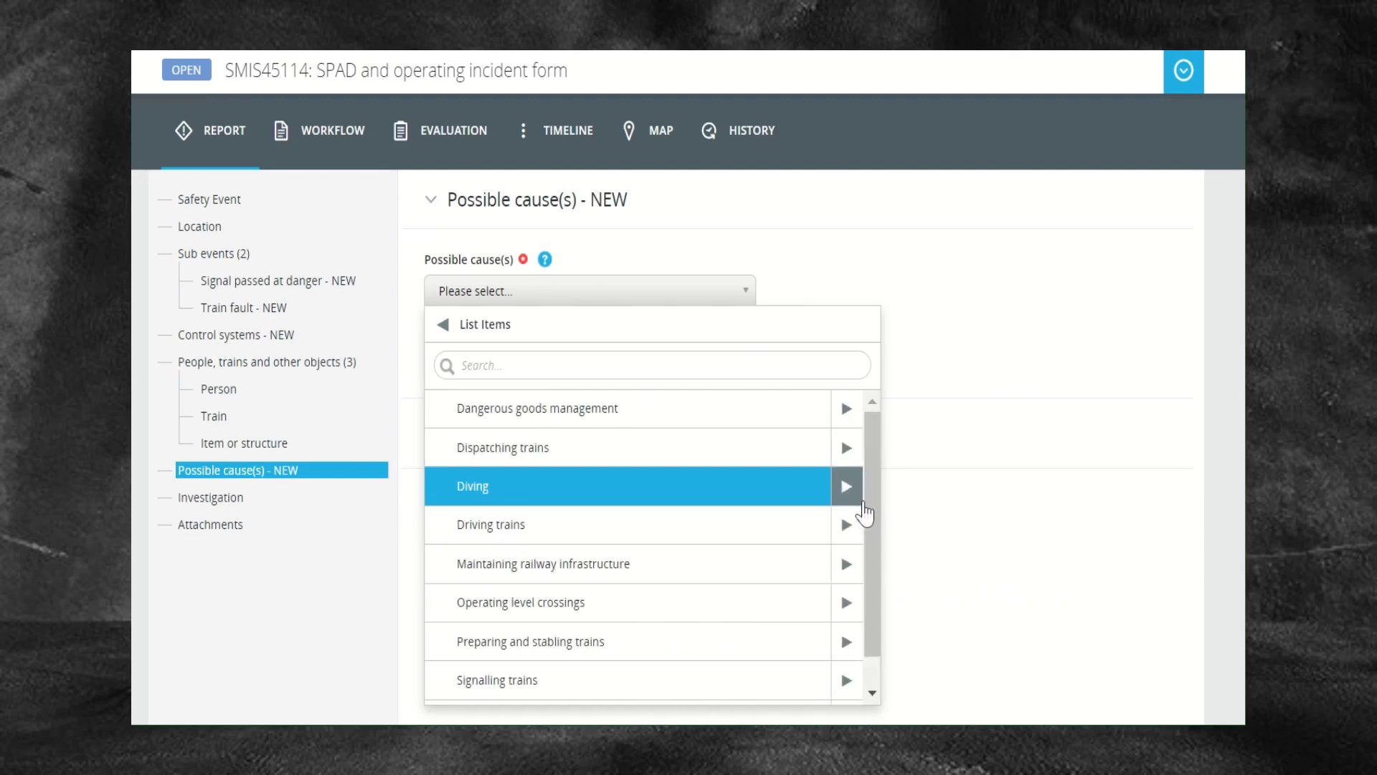
click(849, 526)
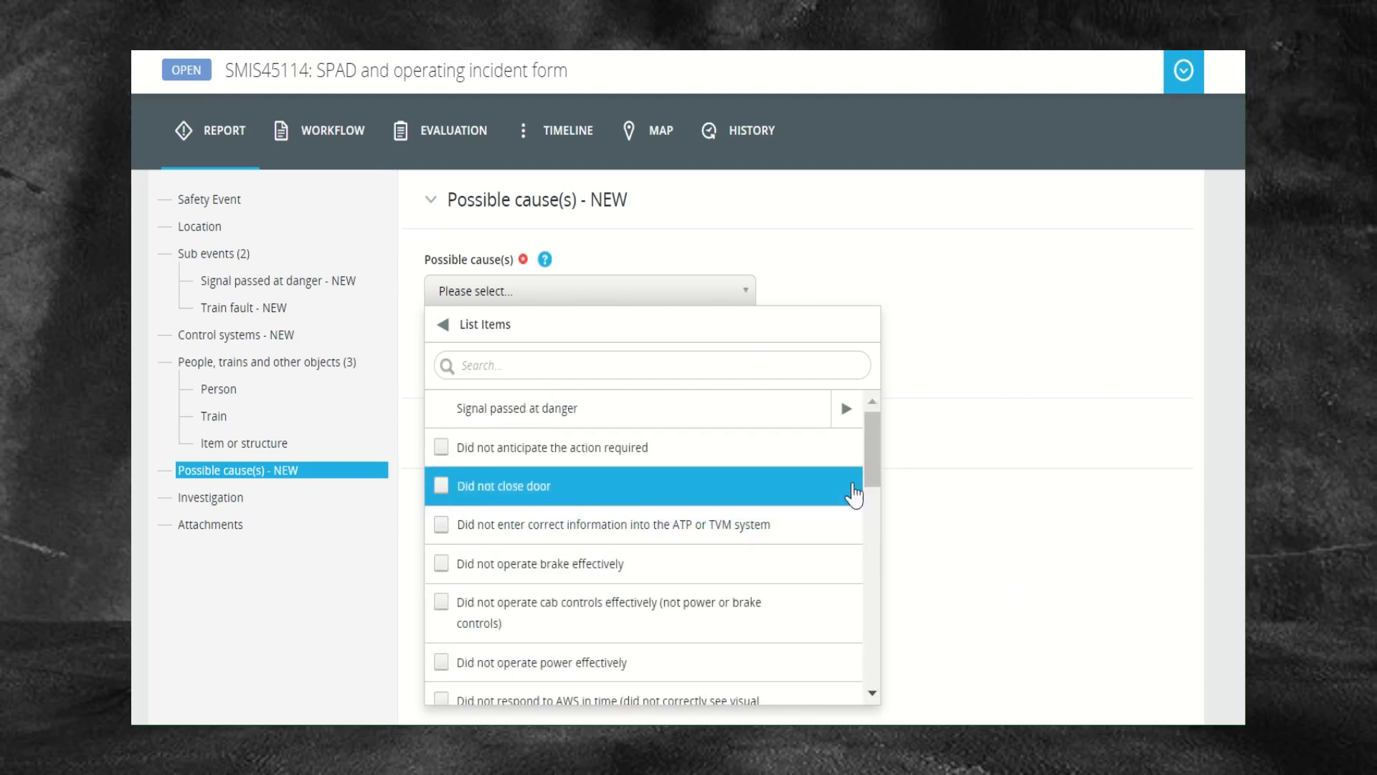
click(847, 413)
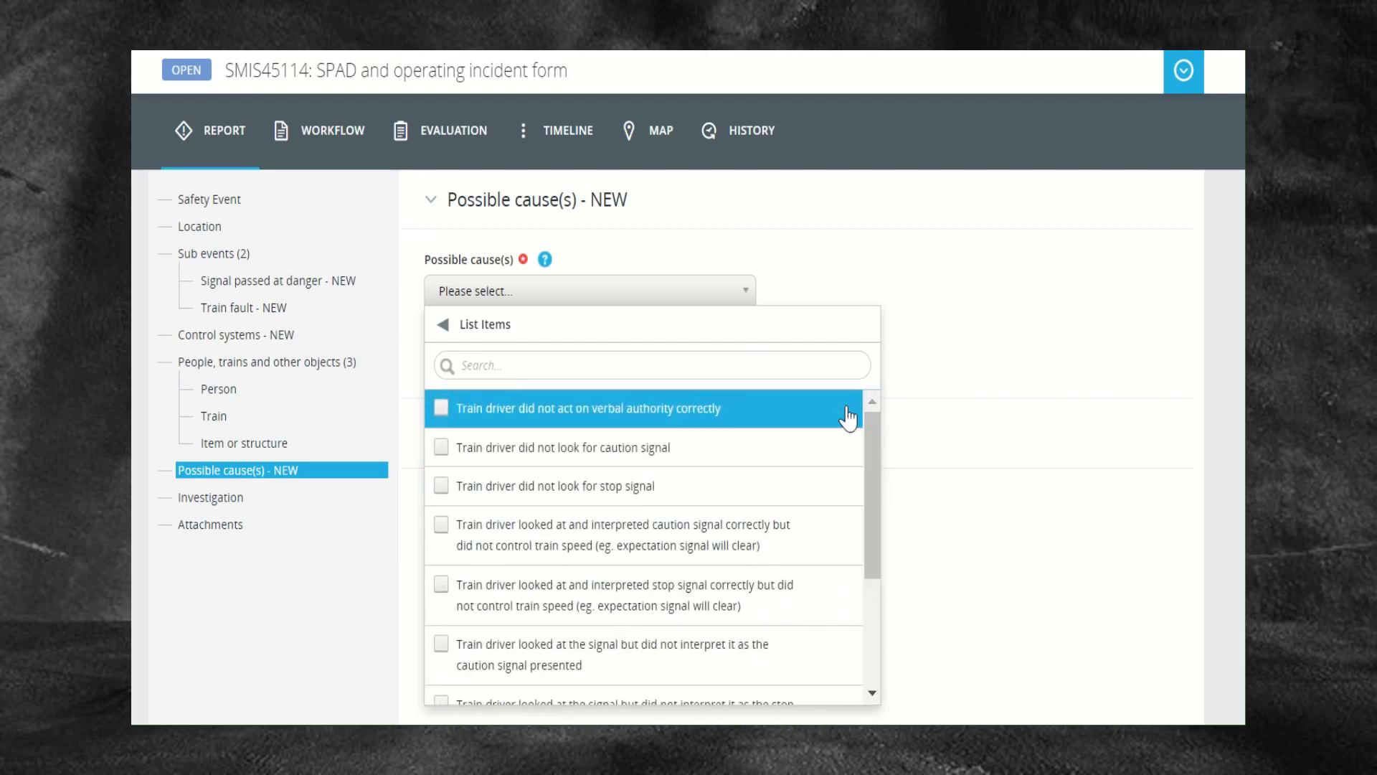
scroll(646, 501, down, 3)
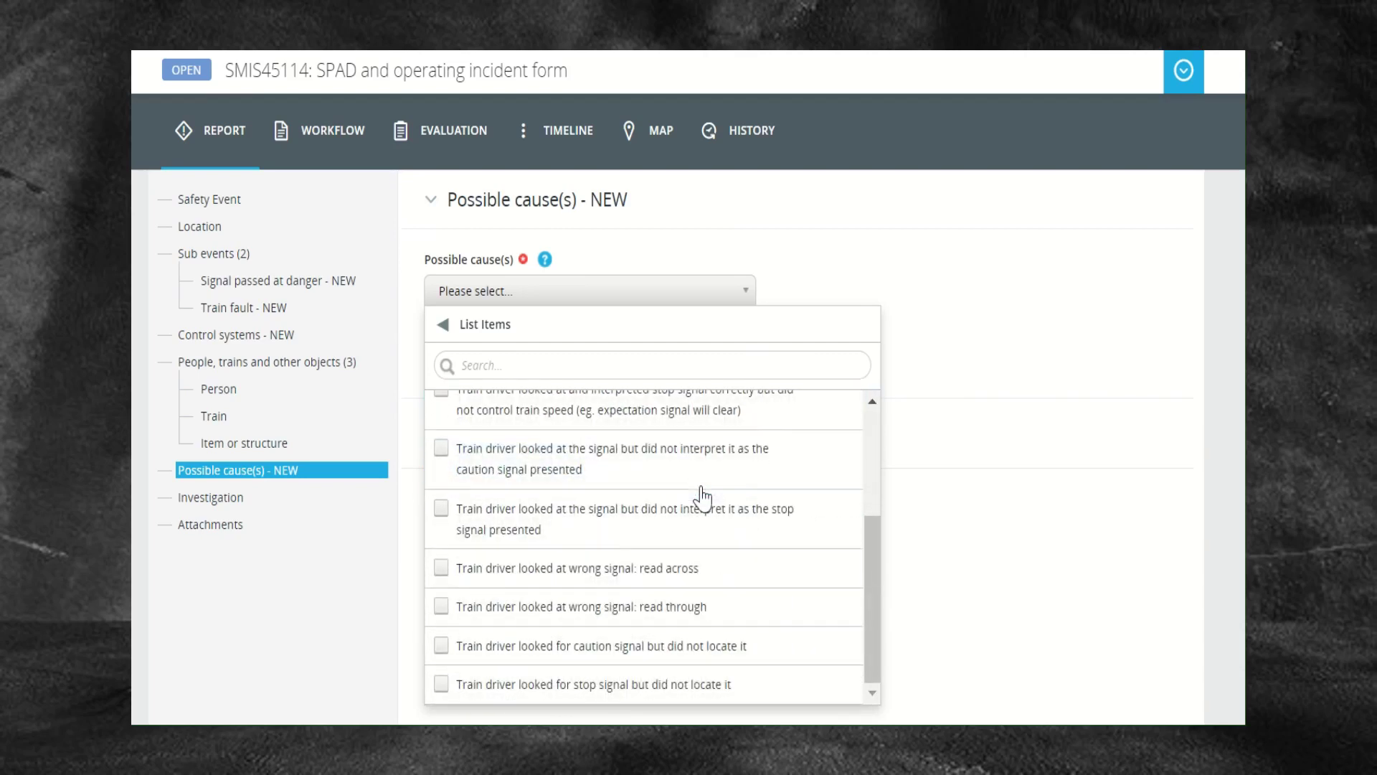
click(731, 690)
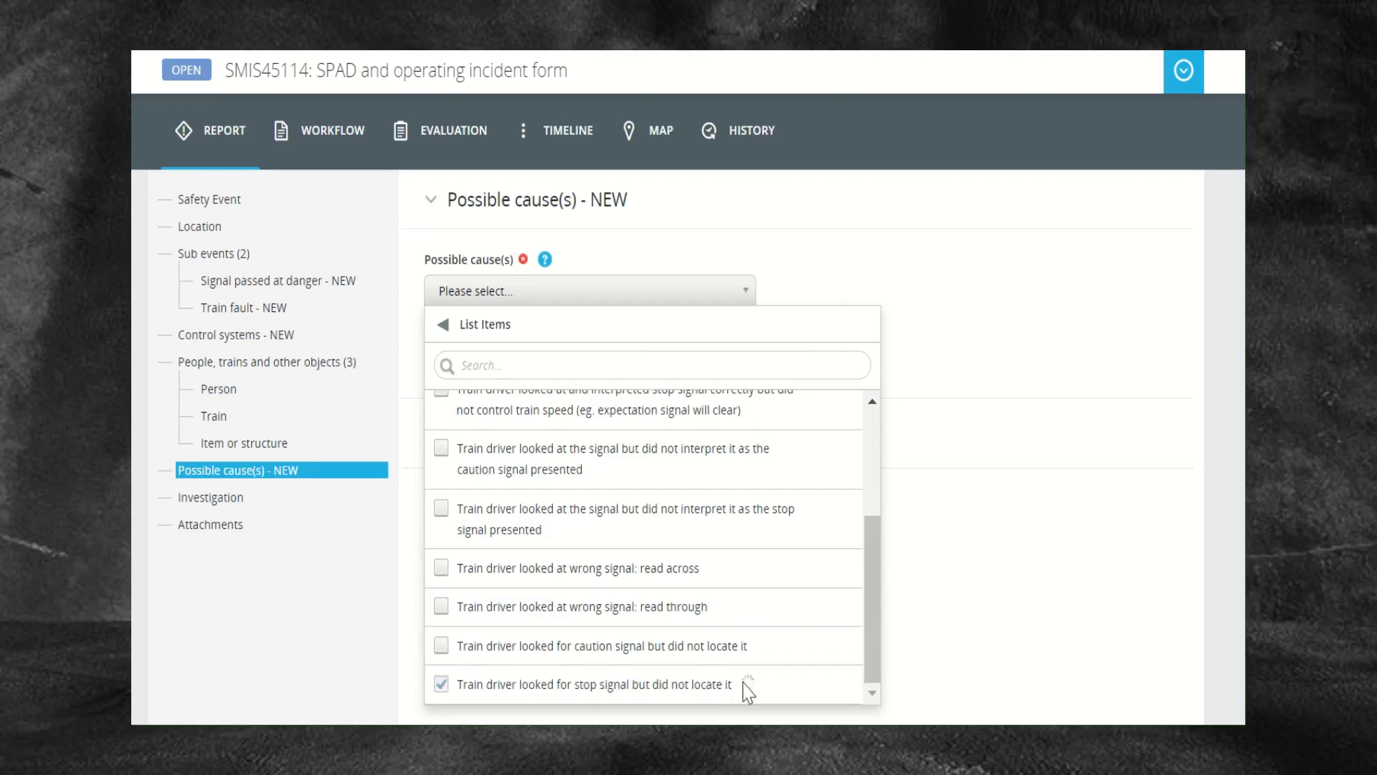
click(945, 352)
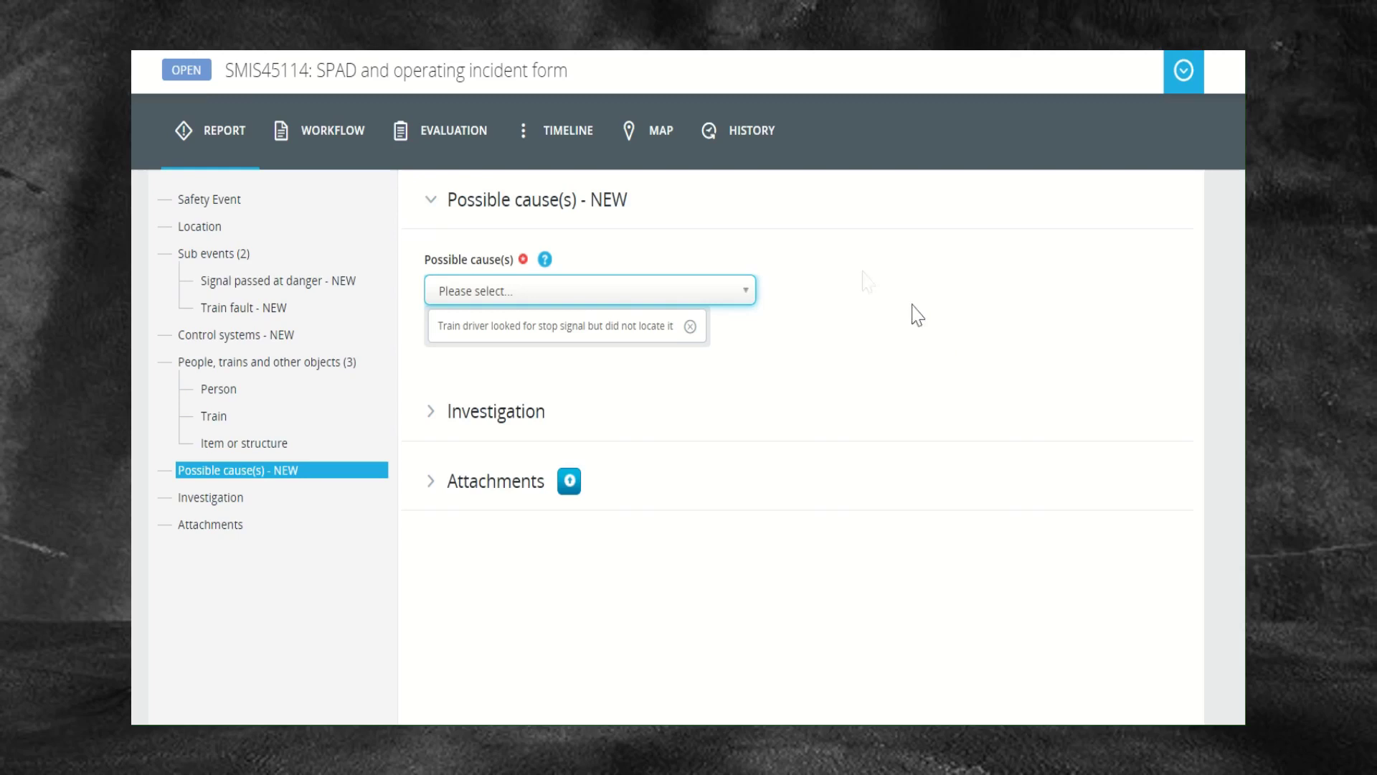
Step: Add 'View obscured or visibility impacted' from Environmental conditions, then remove both cause tags
click(747, 292)
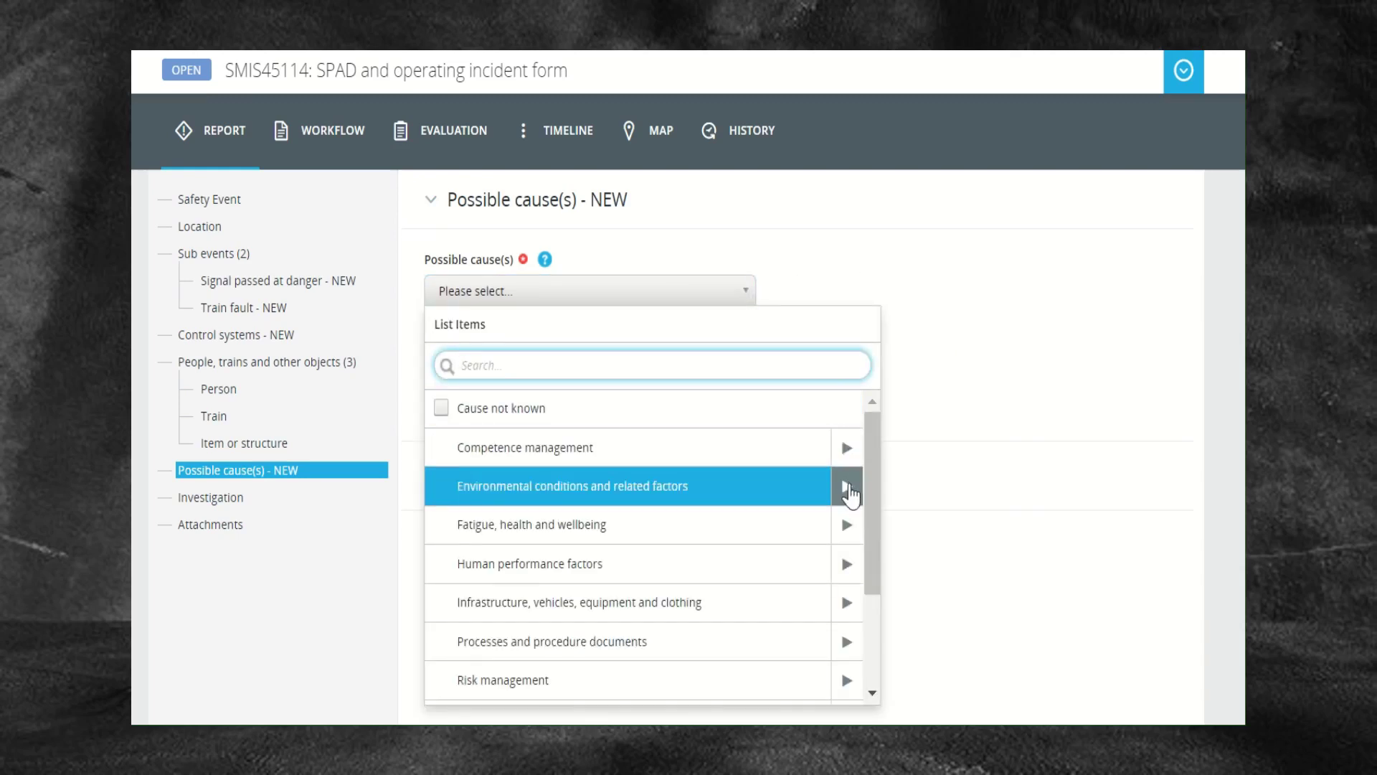
click(847, 486)
scroll(700, 494, down, 1)
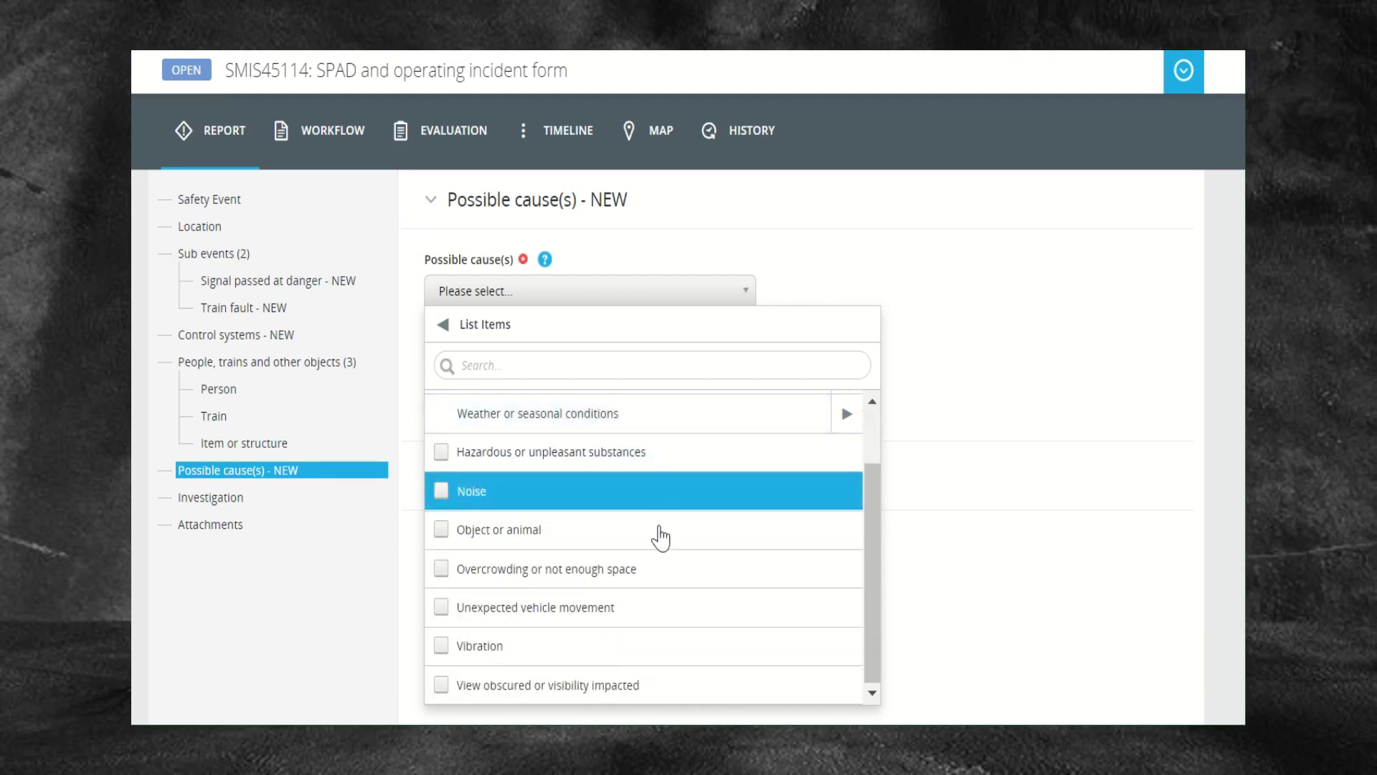
click(638, 692)
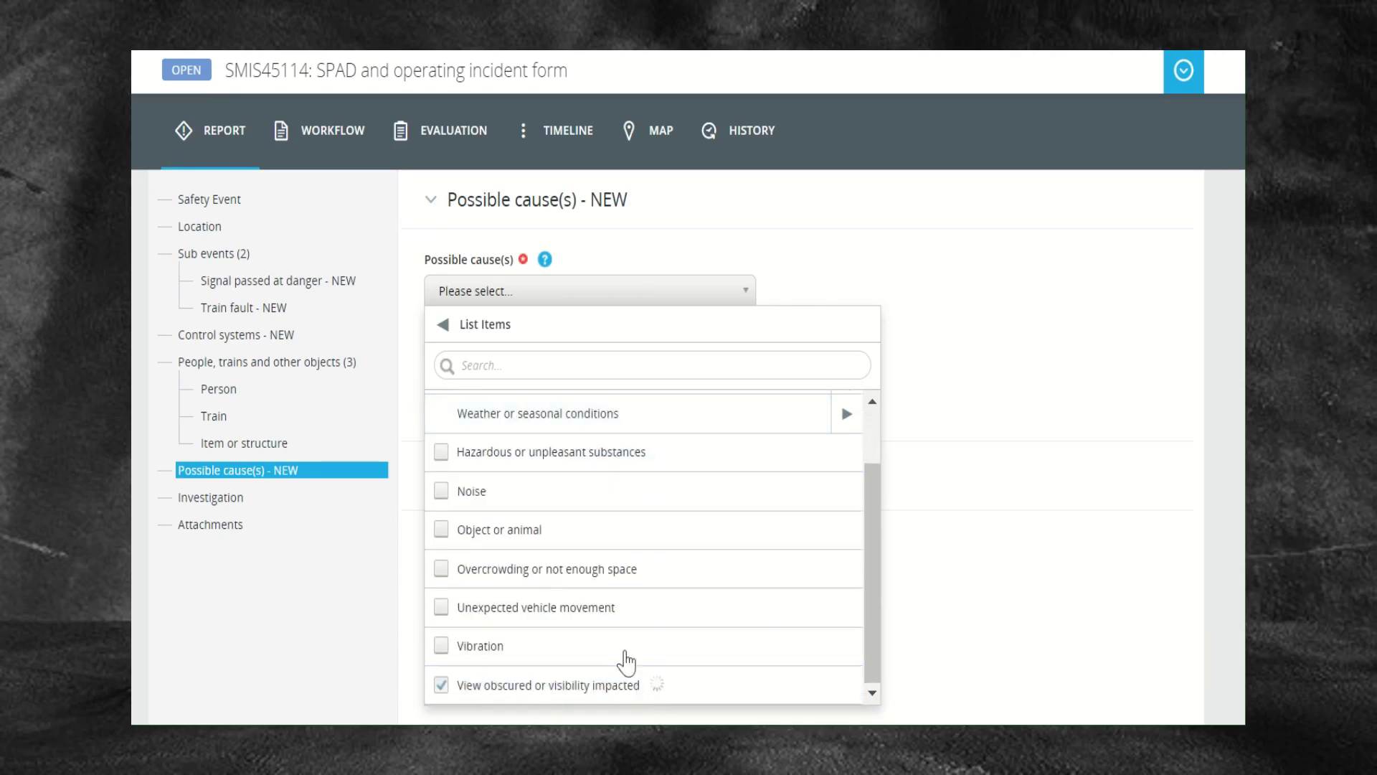
click(971, 332)
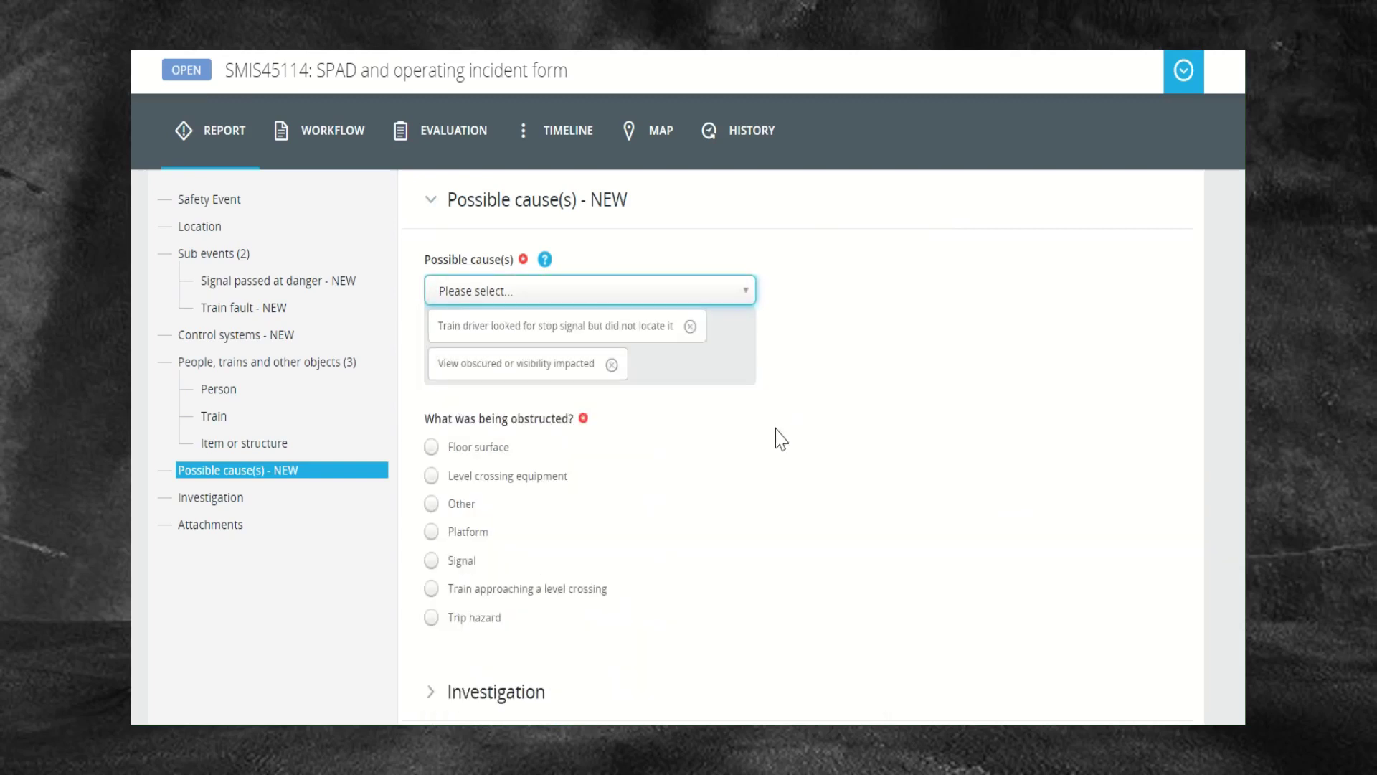
click(611, 365)
click(690, 327)
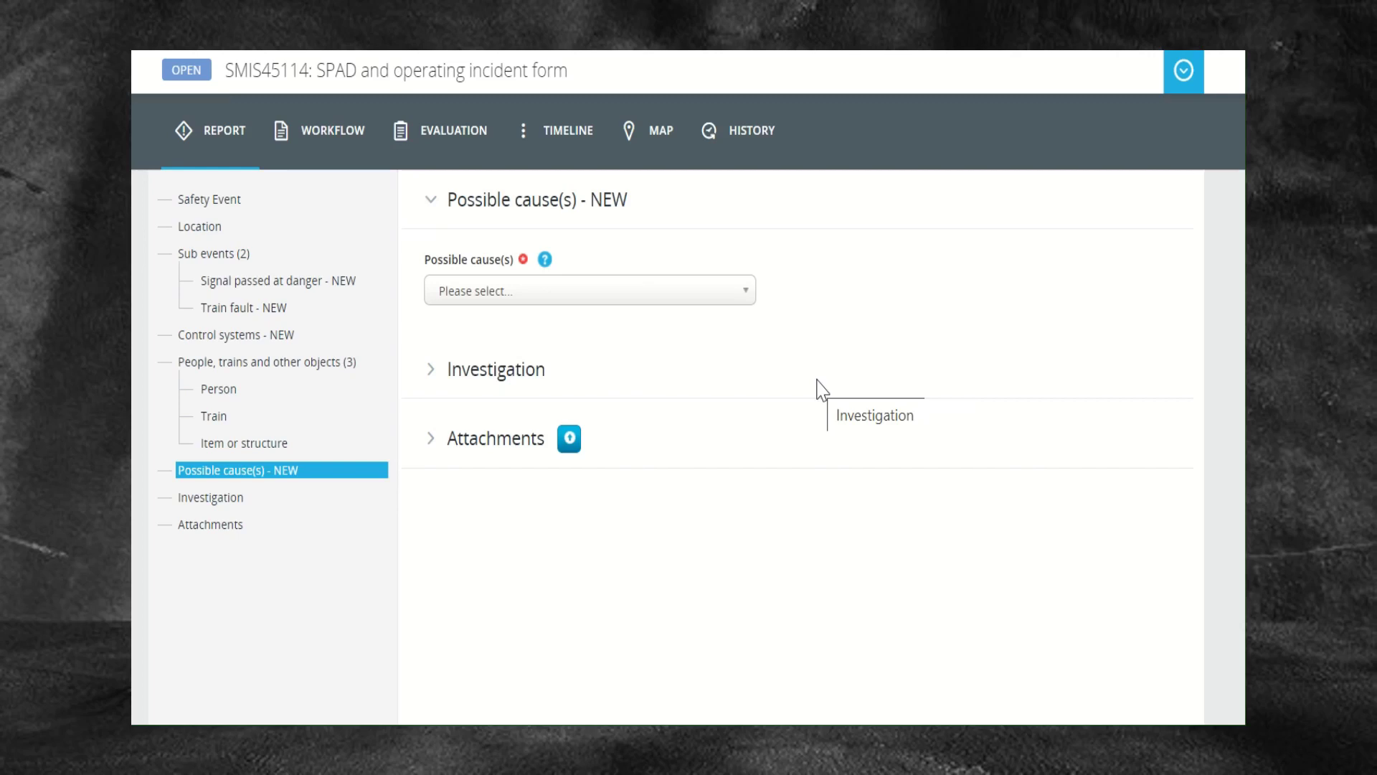
Step: Select the cause where the driver interpreted the stop signal correctly but did not control train speed
click(746, 294)
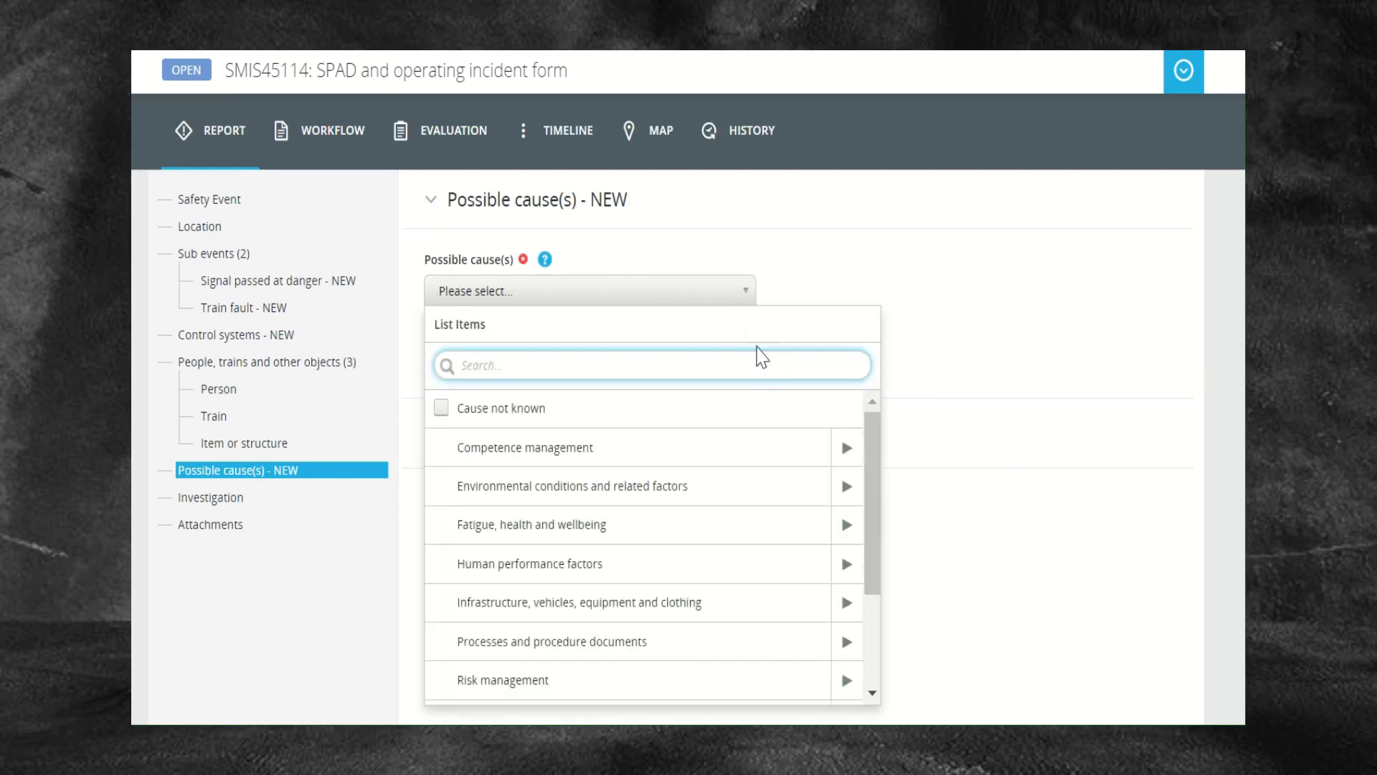
click(846, 564)
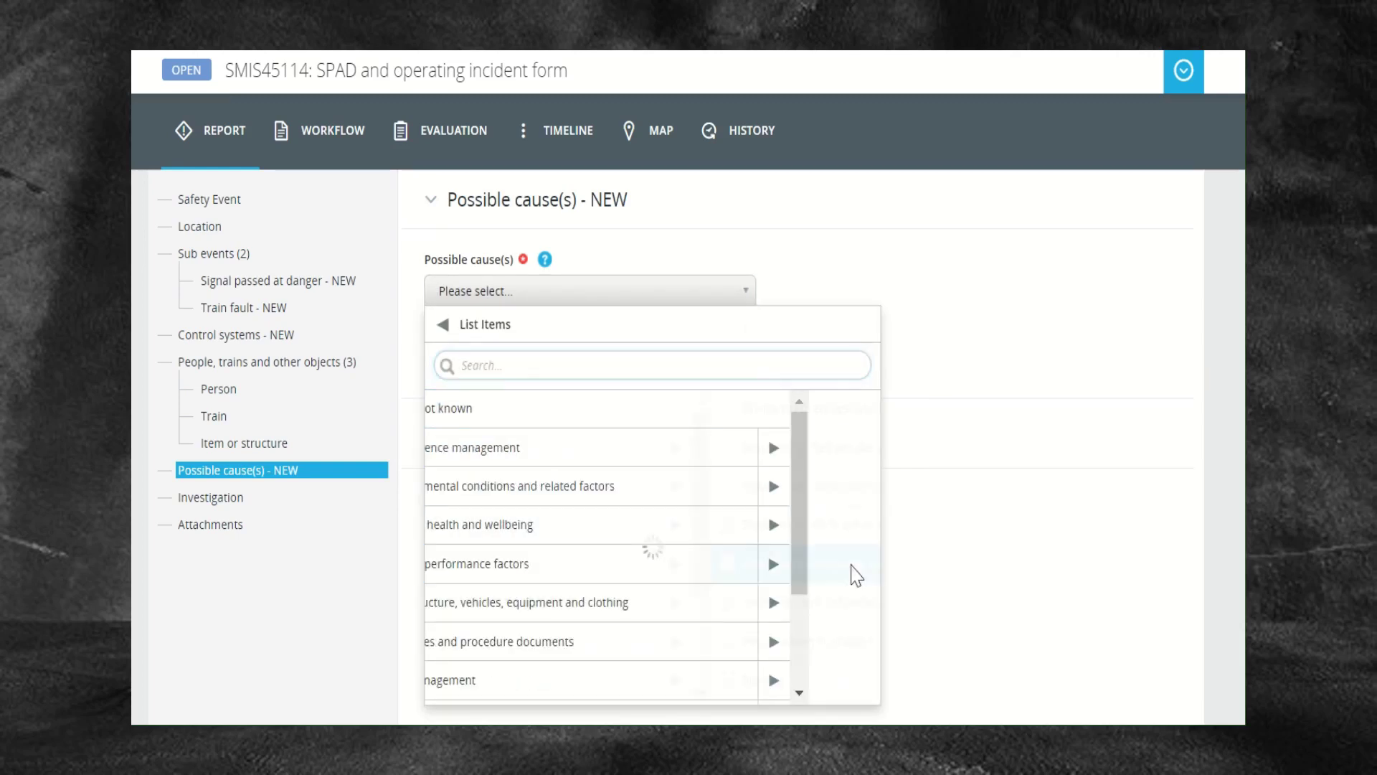
click(862, 488)
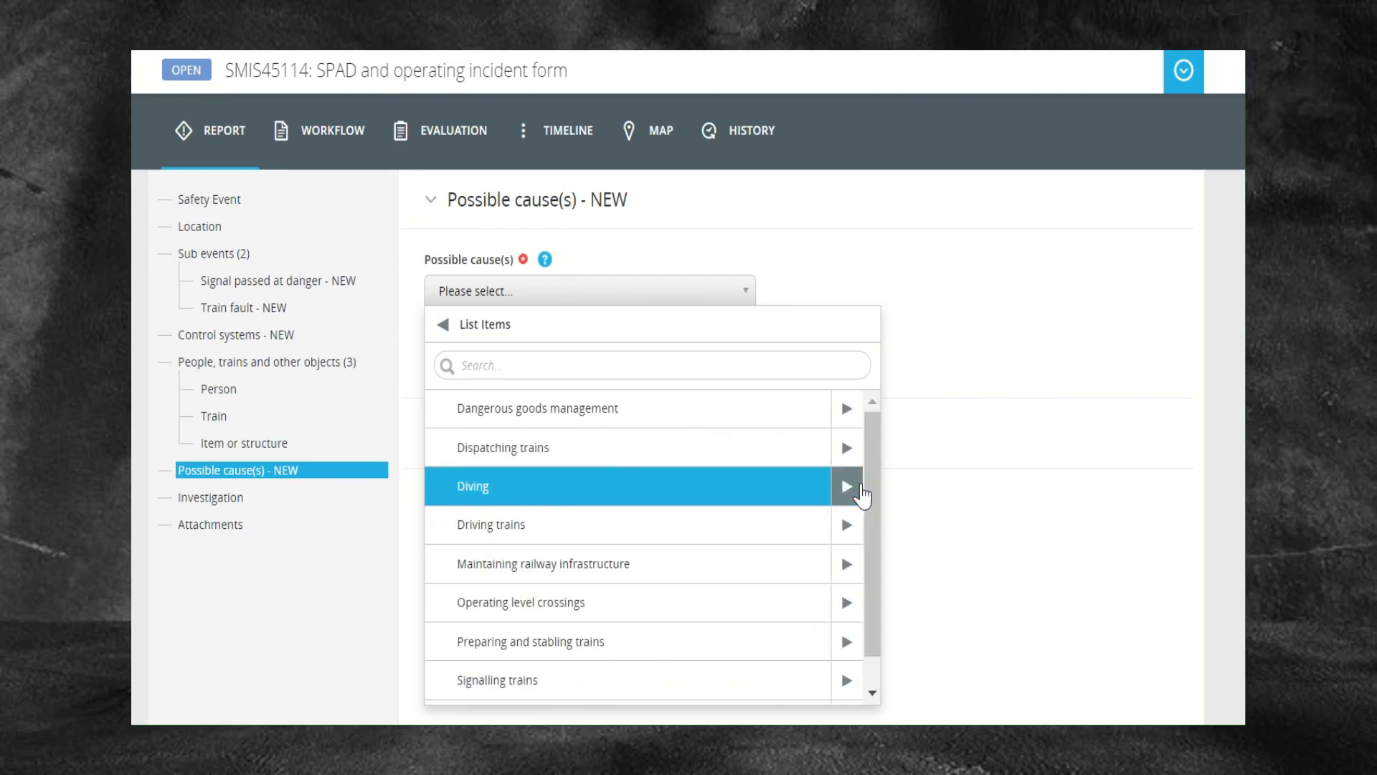
click(848, 523)
click(848, 406)
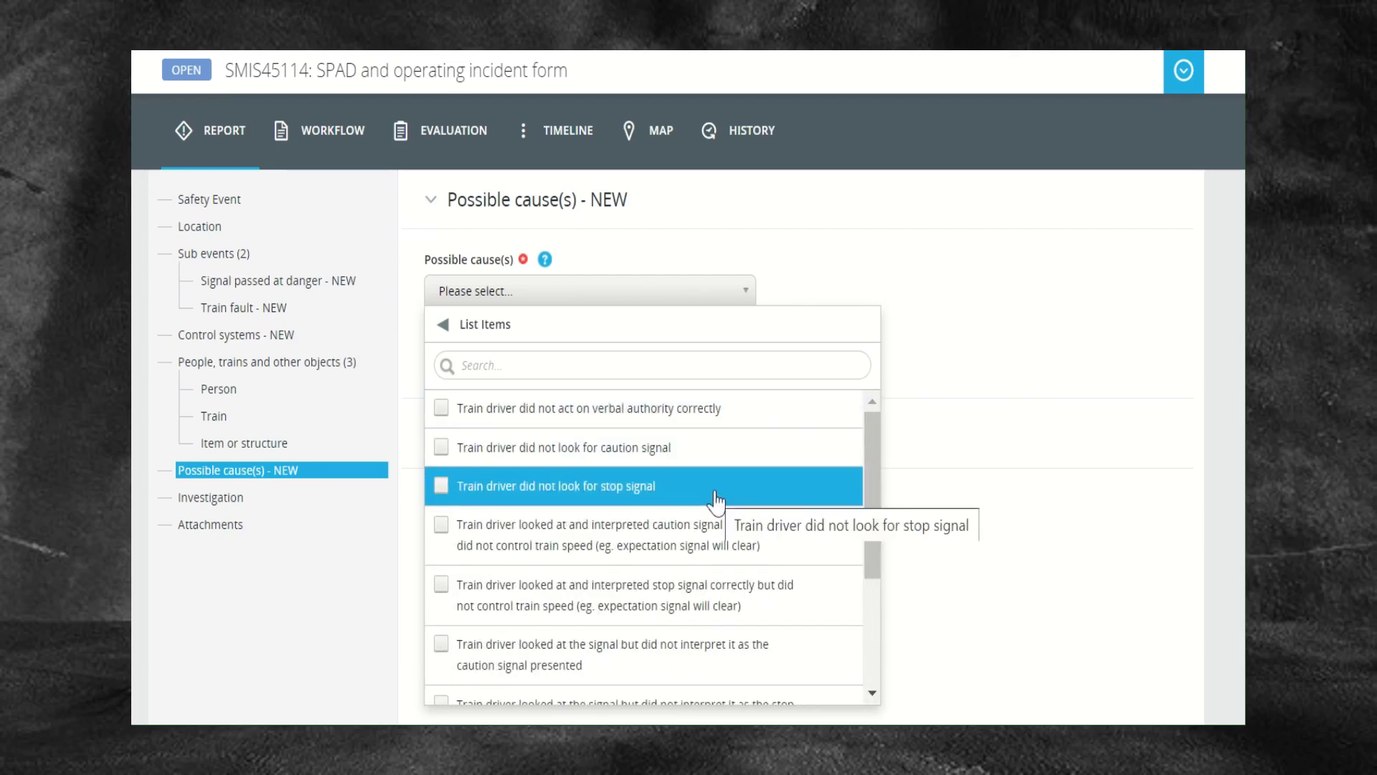
click(652, 605)
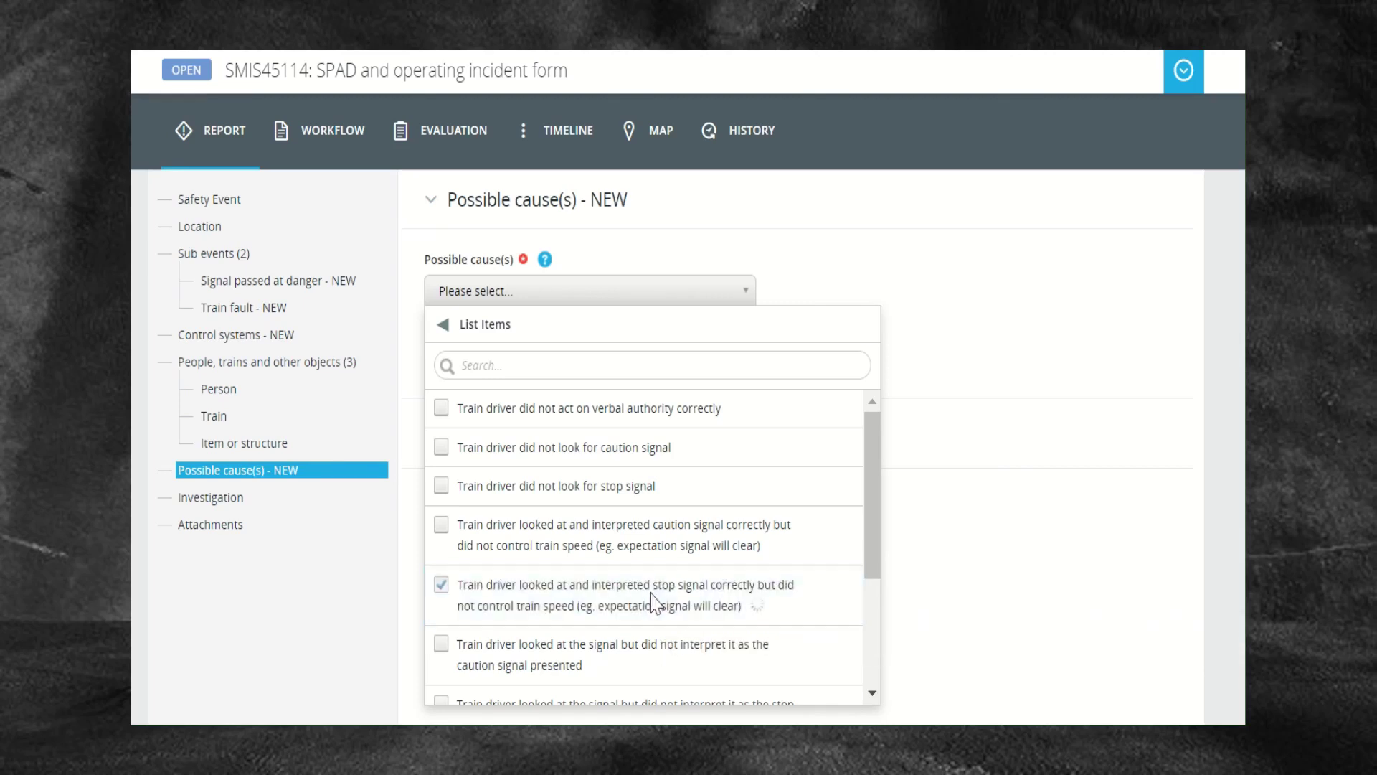
click(945, 301)
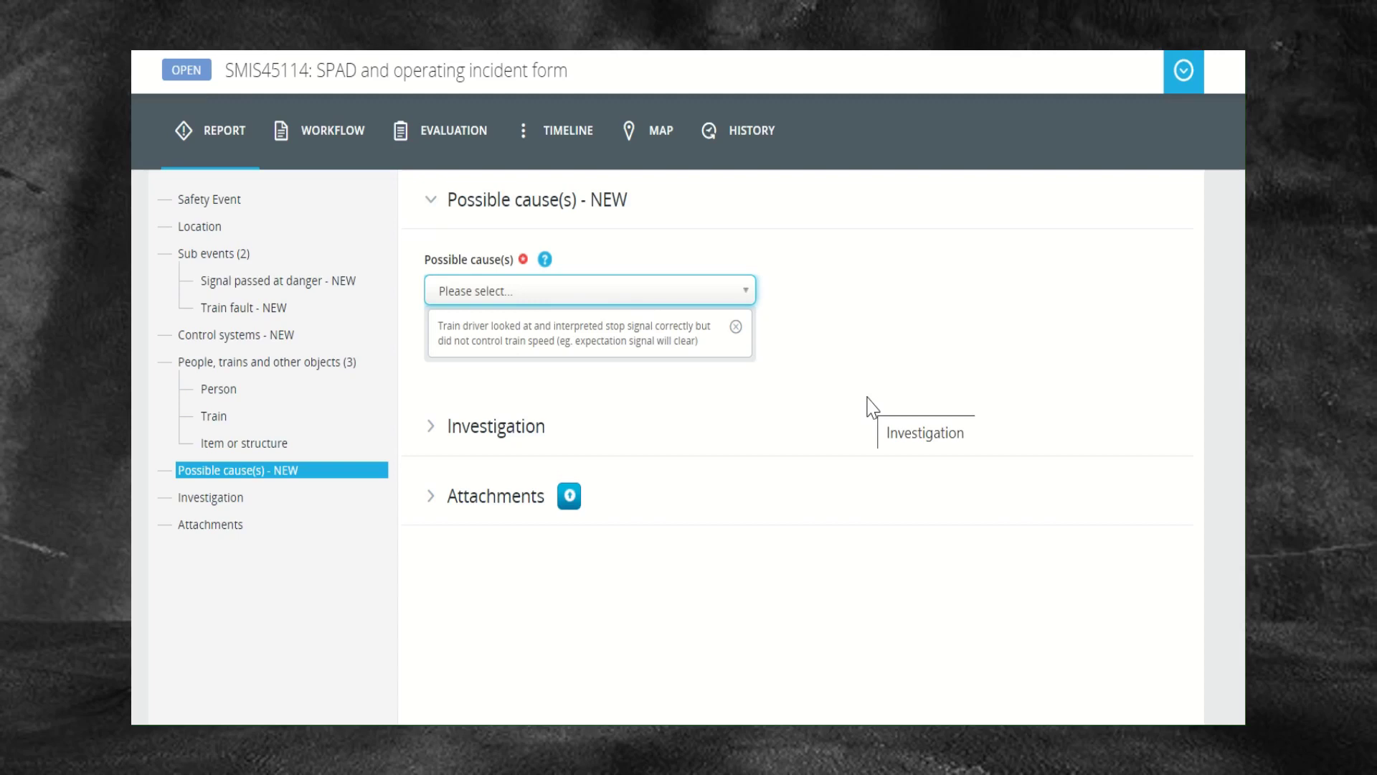
Step: Add Low adhesion from Infrastructure > Railway infrastructure > Unreliable, then remove both cause tags
click(740, 292)
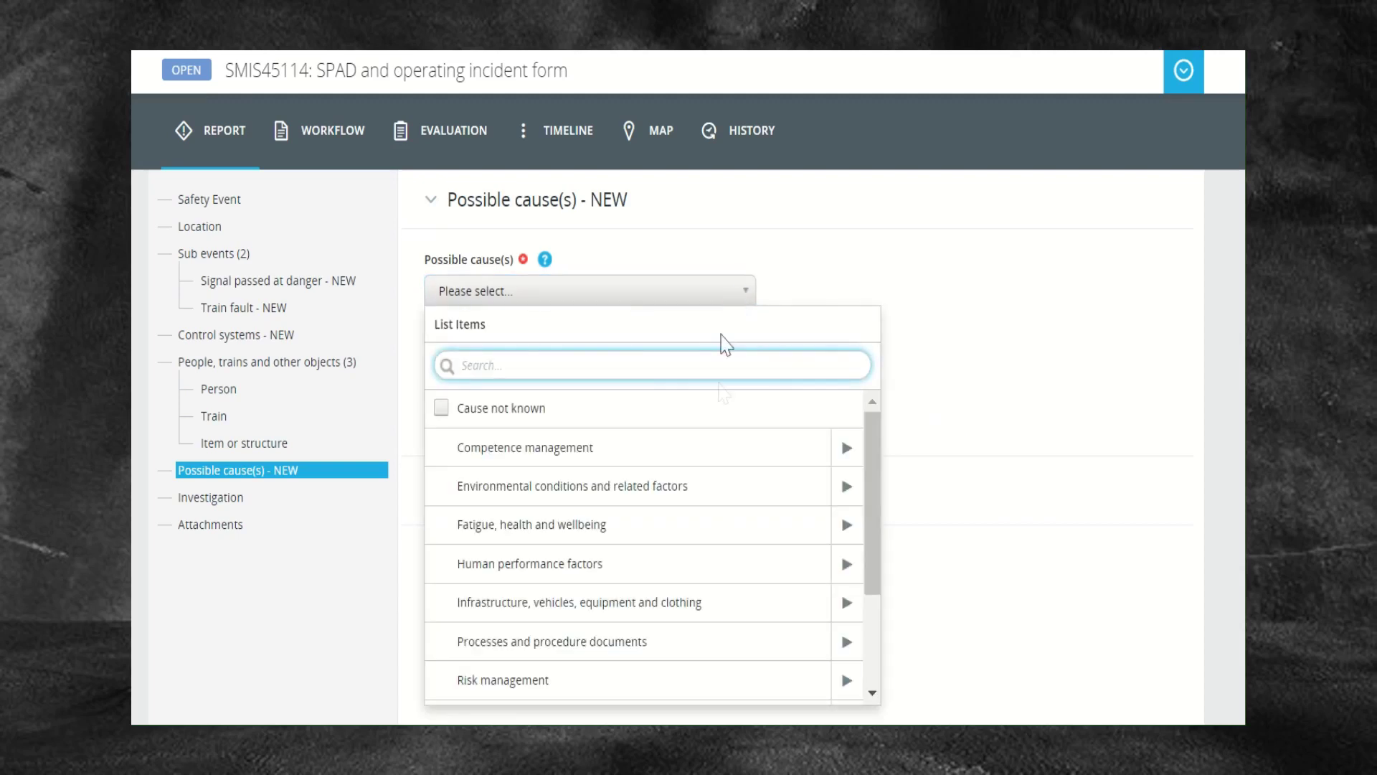
click(847, 603)
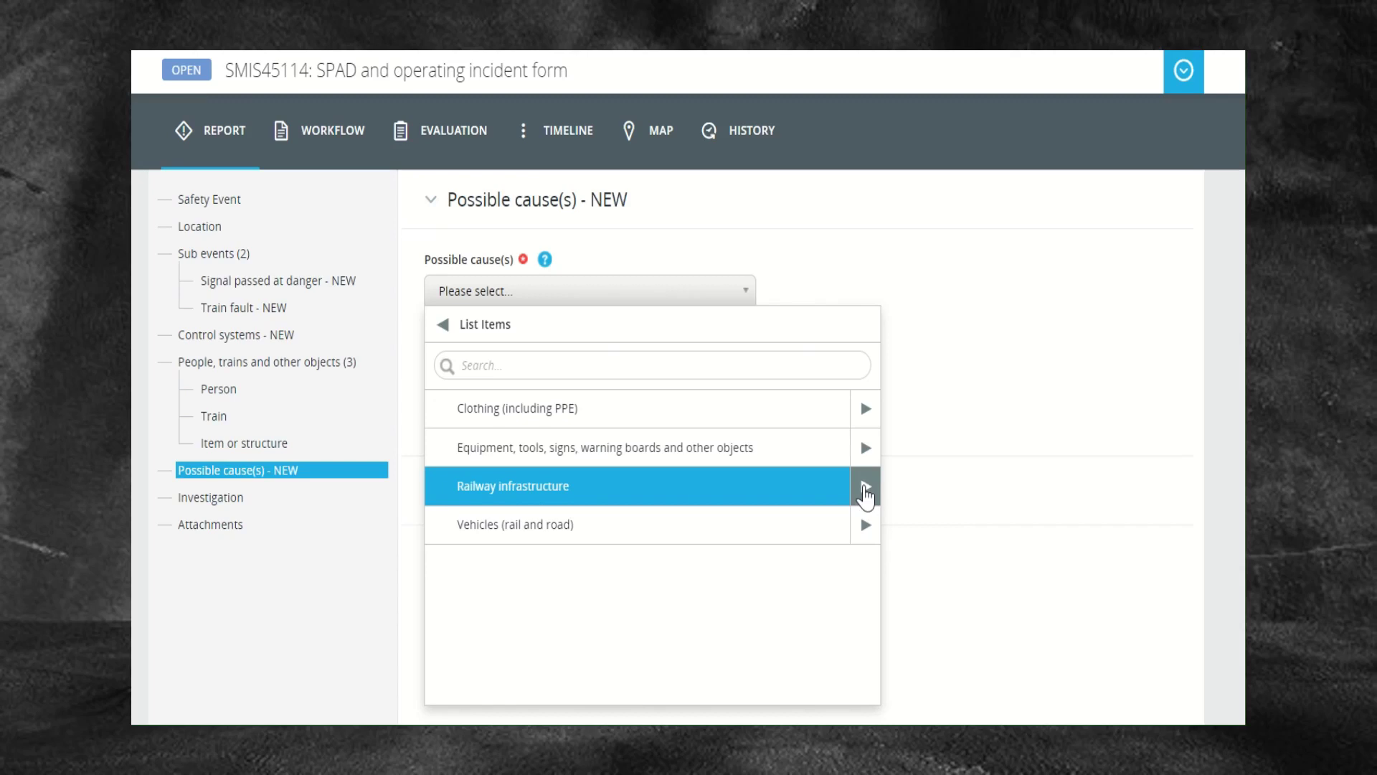
click(866, 489)
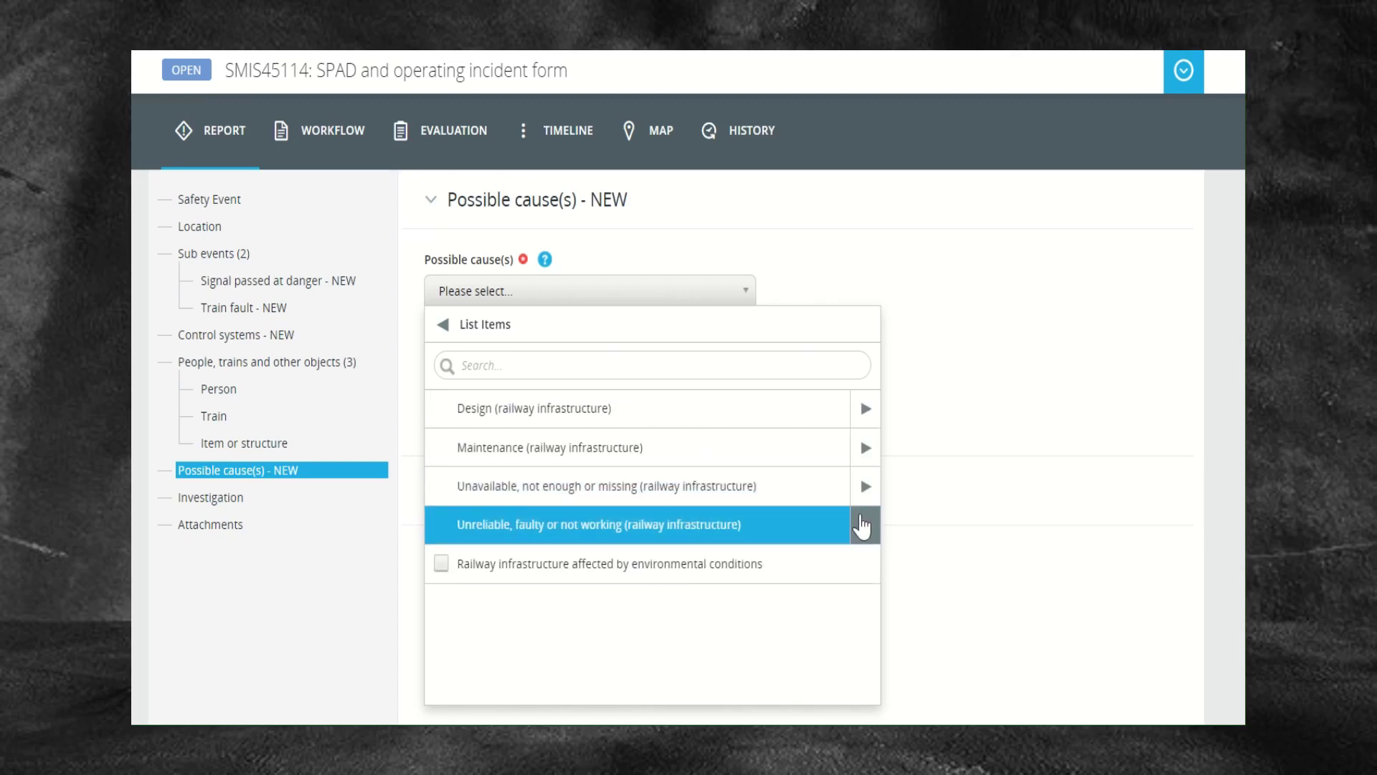
click(864, 525)
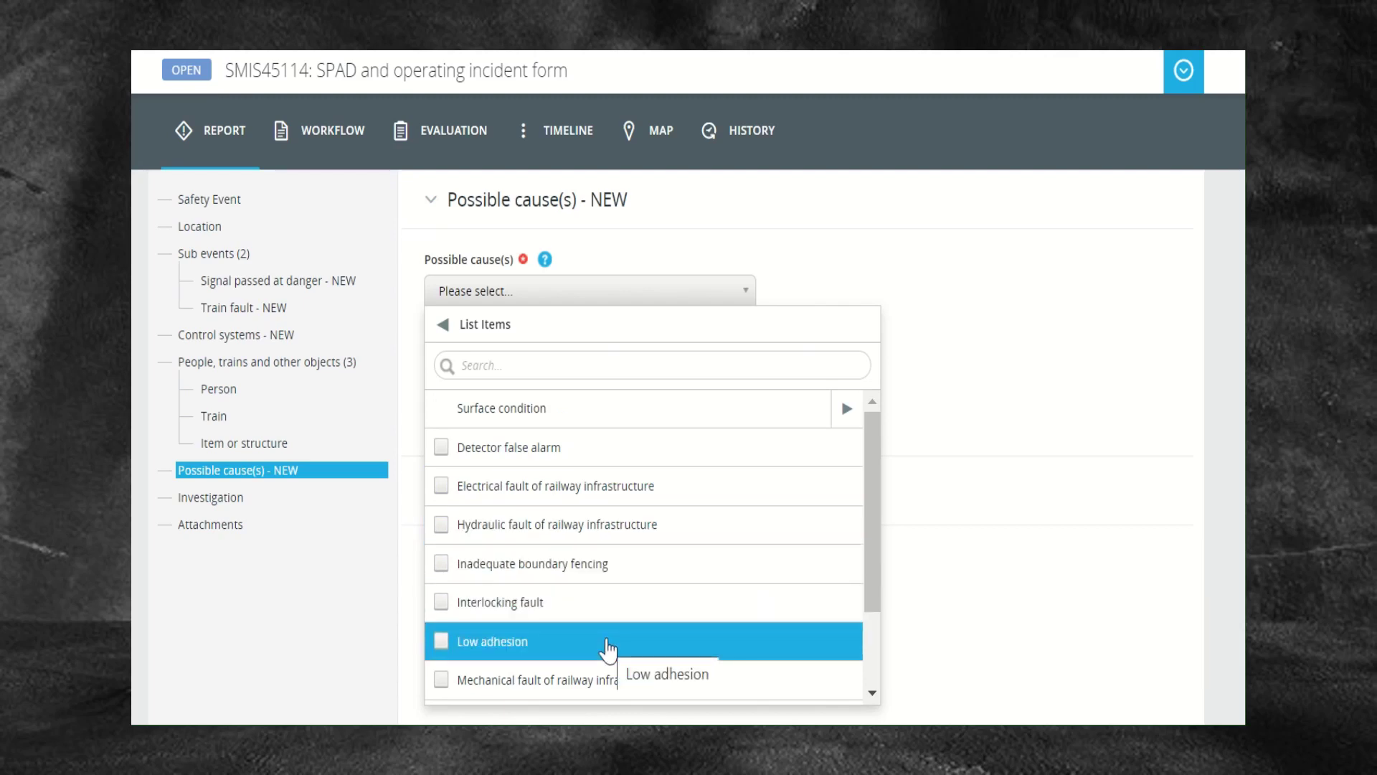
click(607, 642)
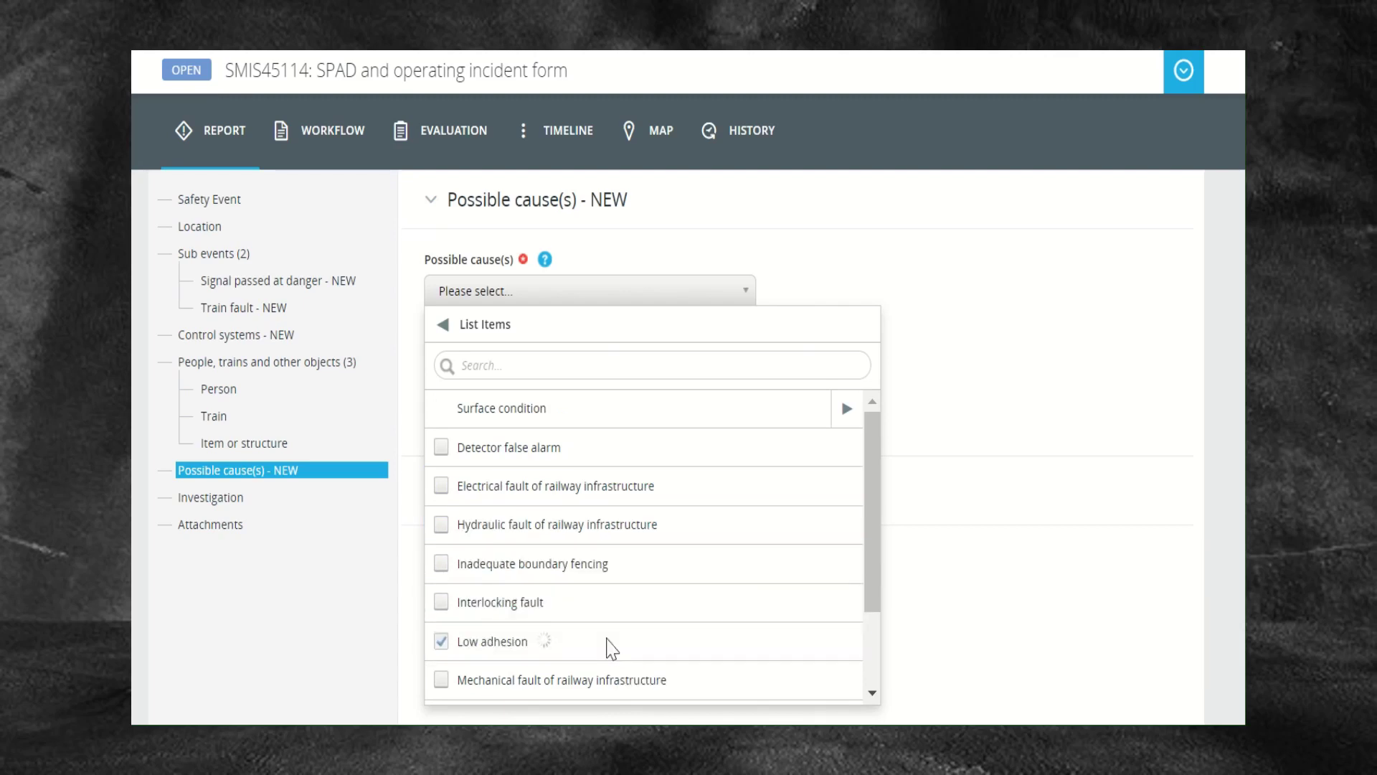
click(989, 439)
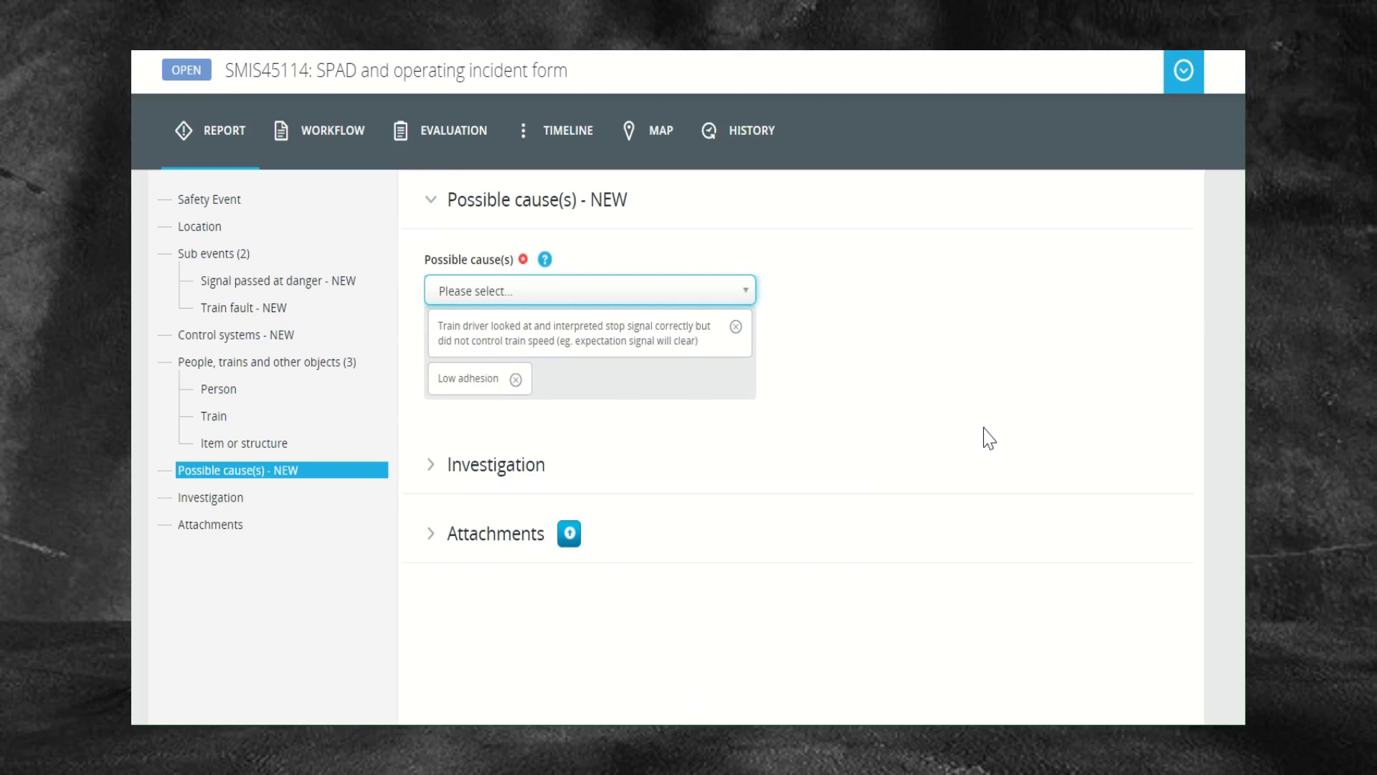
click(516, 379)
click(735, 327)
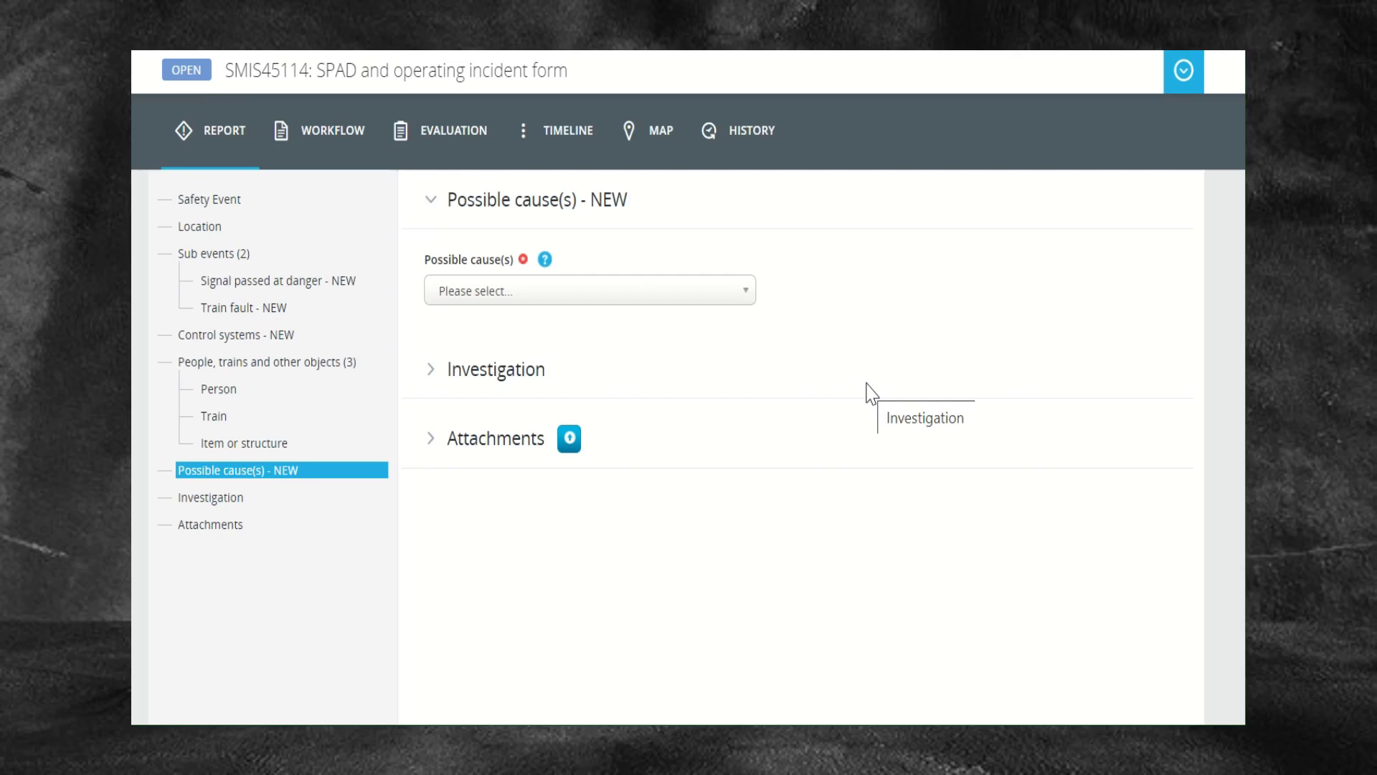
Step: Expand Competence management in the Possible cause(s) list to show its causes
click(749, 293)
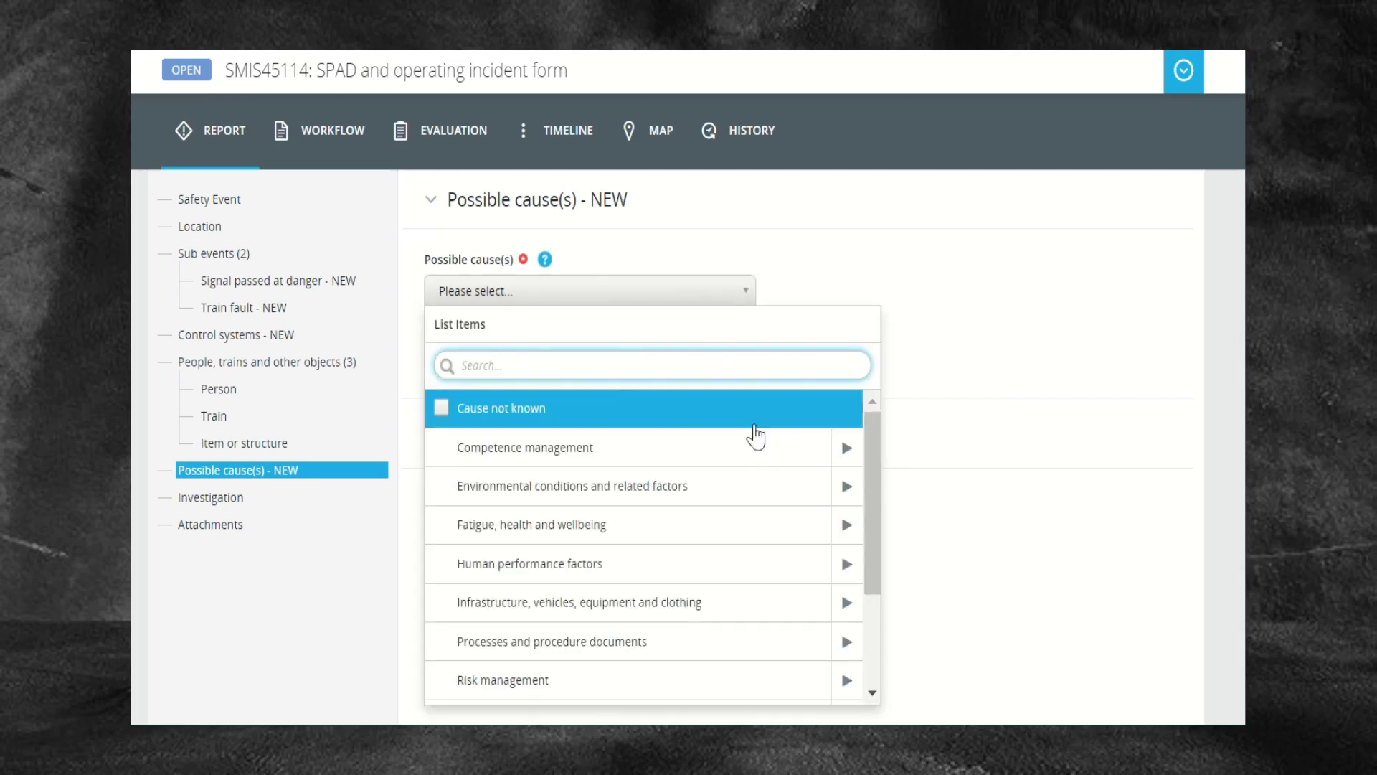
click(847, 448)
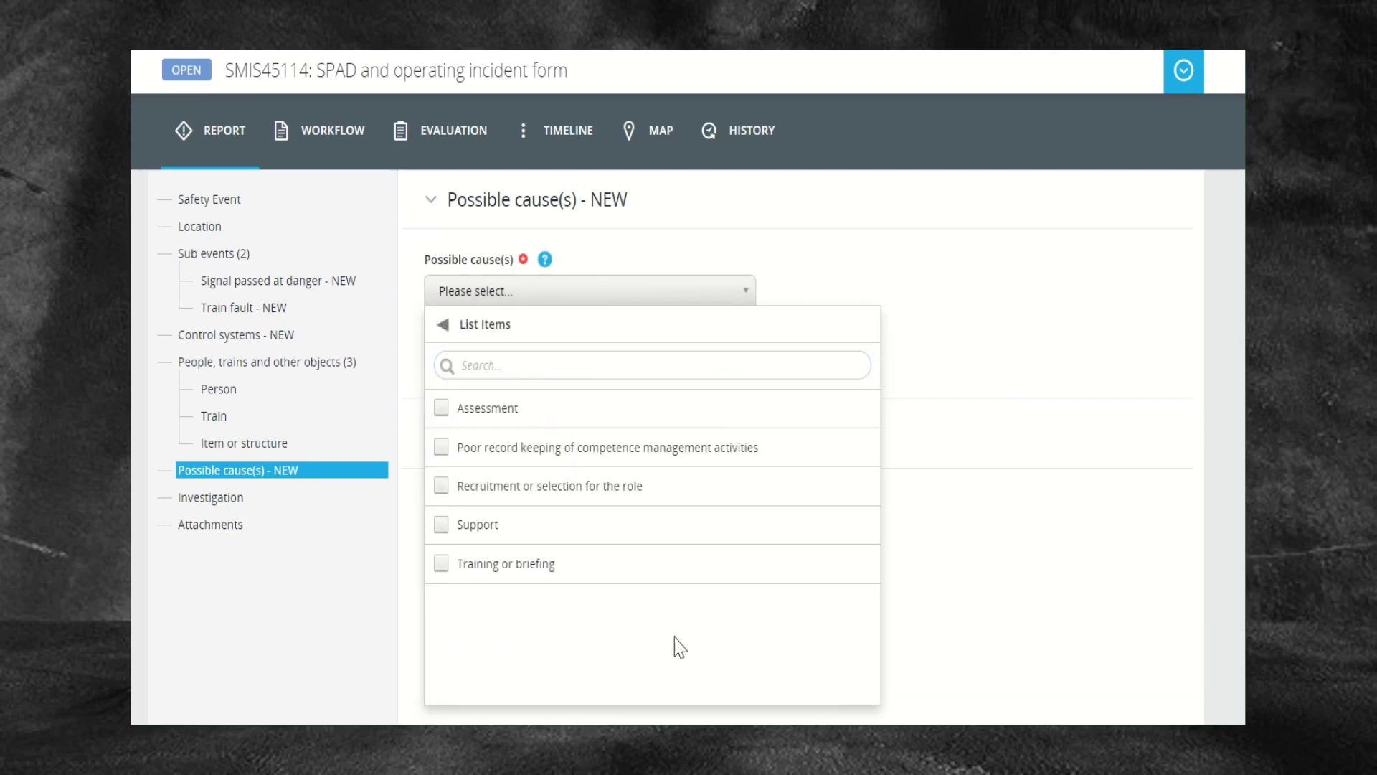